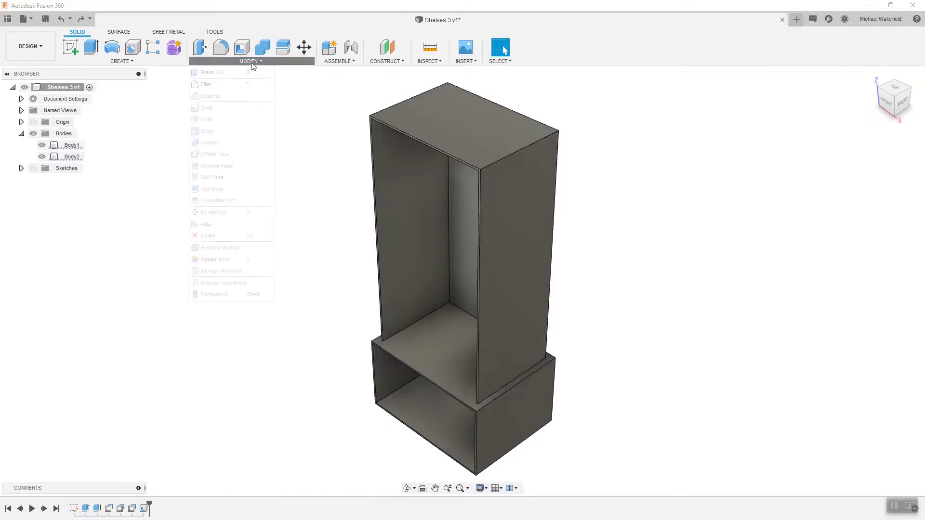
Step: Split the upper cabinet body using the underside of its top panel as the splitting tool
left_click(212, 188)
left_click(482, 144)
middle_click_drag(638, 186, 708, 113, "shift")
left_click(889, 161)
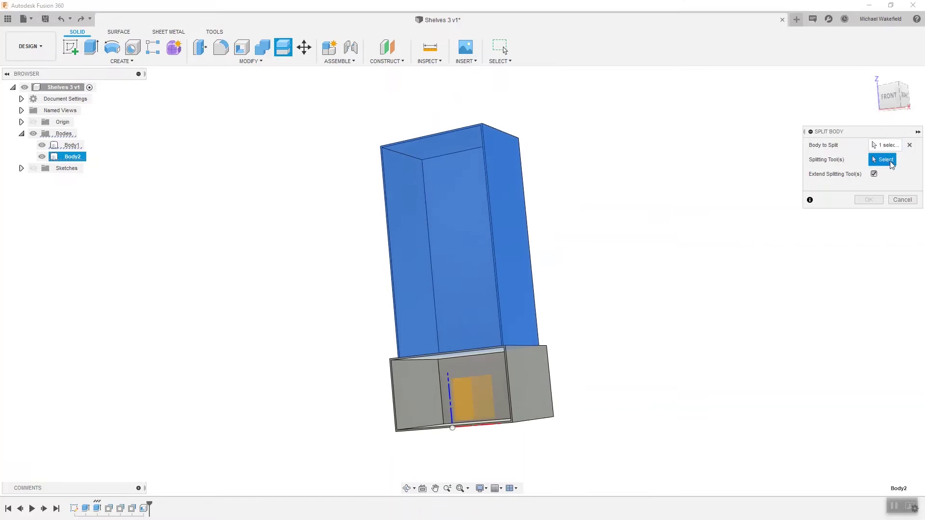
left_click(460, 146)
middle_click_drag(924, 213, 924, 210, "shift")
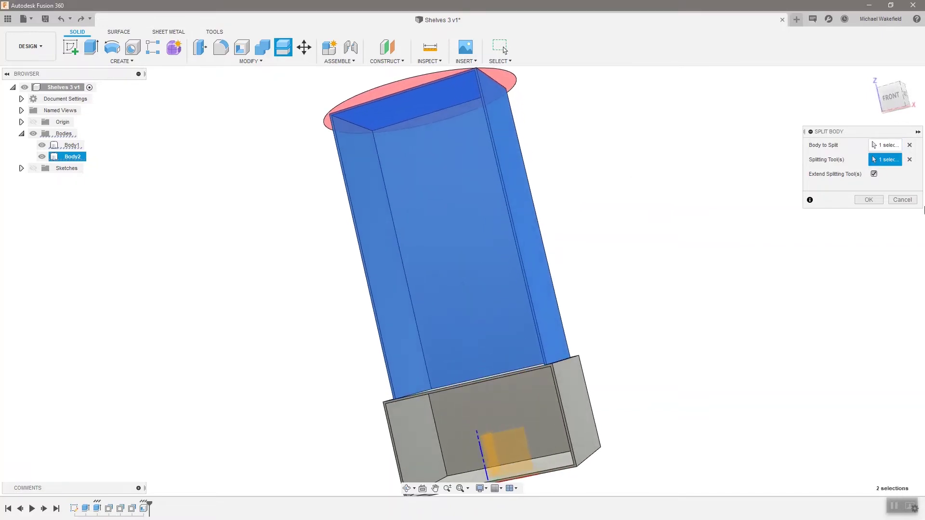
left_click(868, 200)
middle_click_drag(862, 200, 243, 164, "shift")
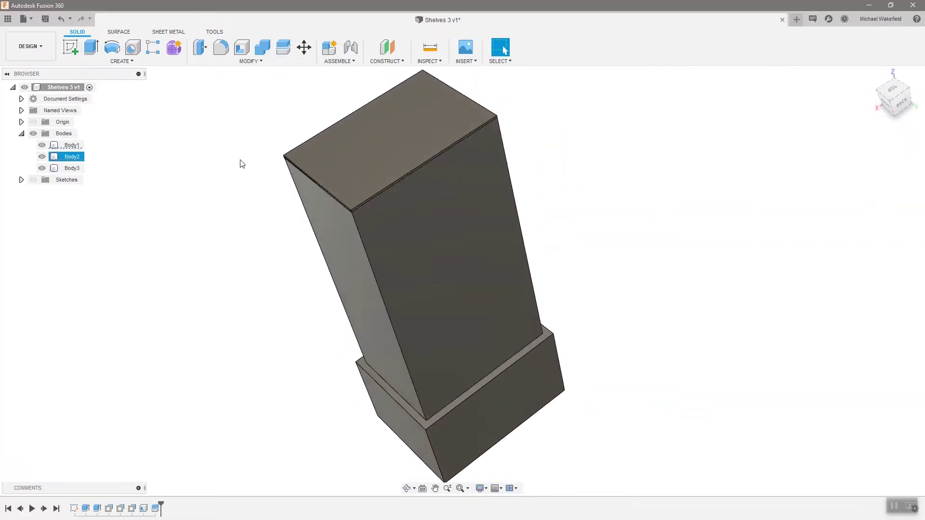
left_click(74, 157)
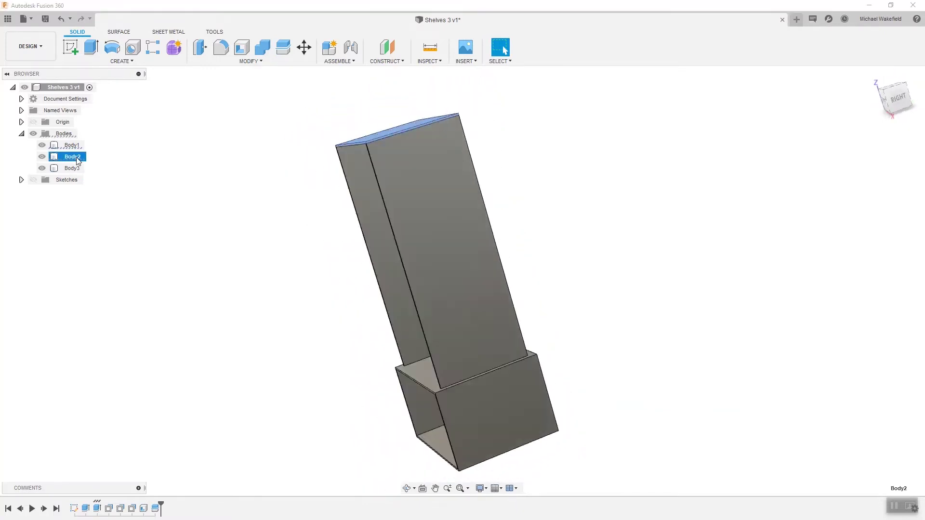
left_click(122, 170)
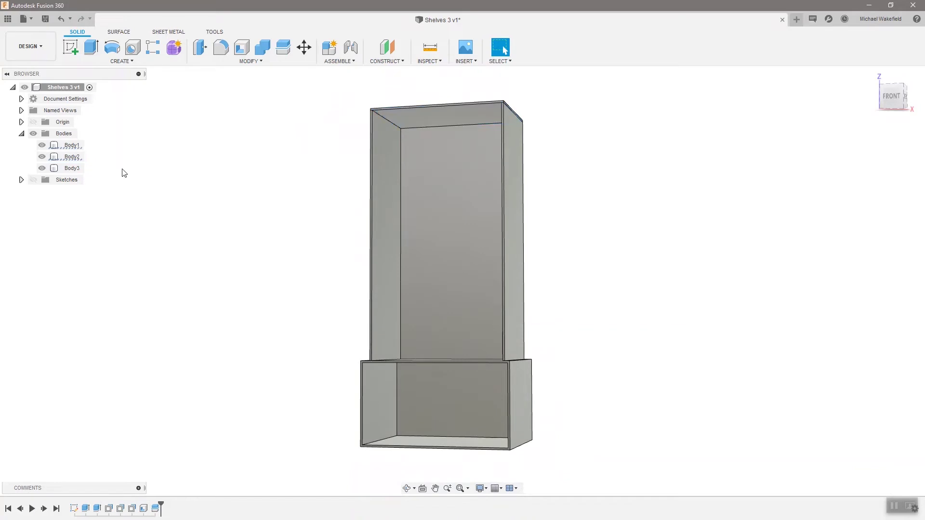
Step: Split the remaining upper cabinet body using the inner face of its left side panel
right_click(122, 169)
left_click(122, 139)
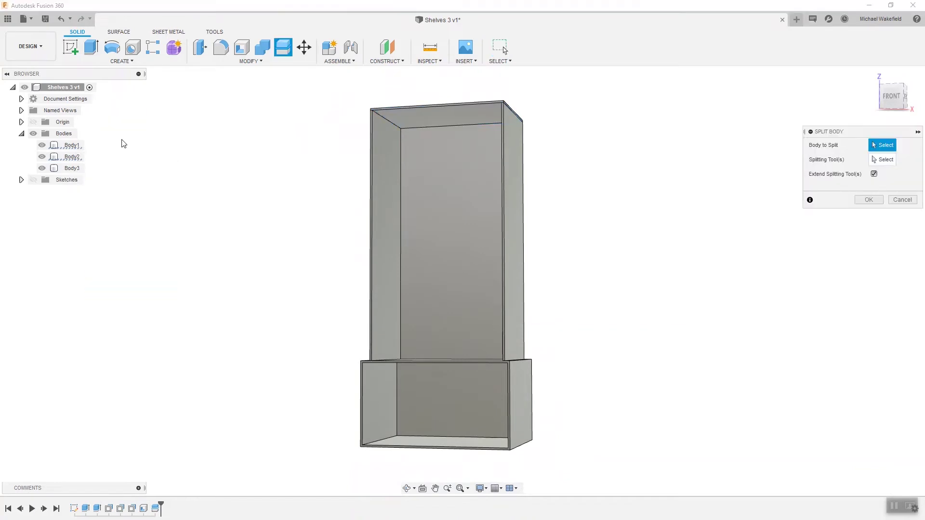
left_click(475, 177)
left_click(885, 161)
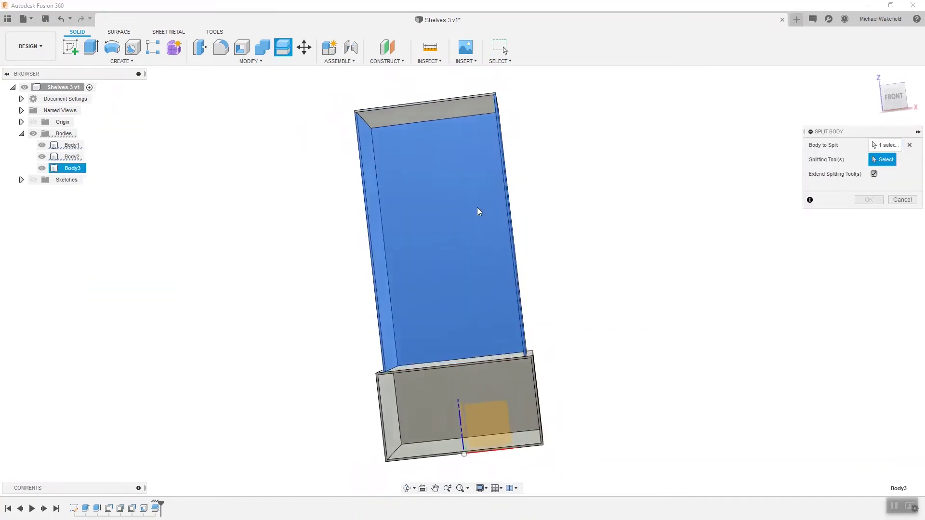
left_click(399, 200)
right_click(662, 207)
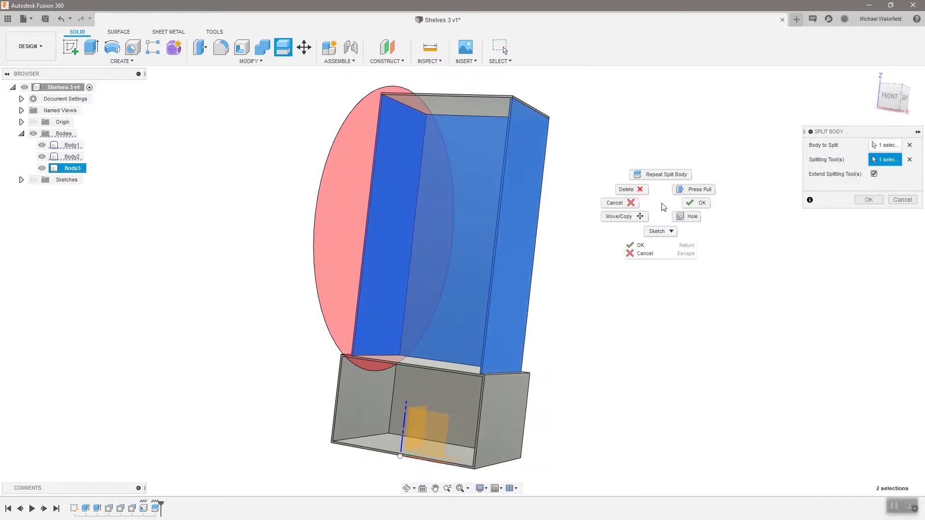
left_click(694, 203)
Step: Split the upper cabinet body again using the inner face of its right side panel
right_click(647, 209)
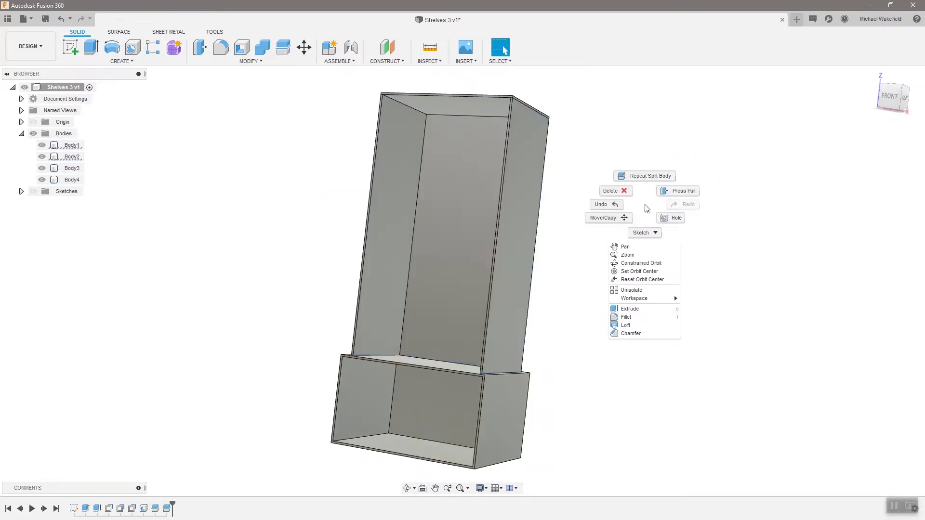
left_click(645, 175)
left_click(483, 192)
middle_click_drag(499, 196, 576, 196, "shift")
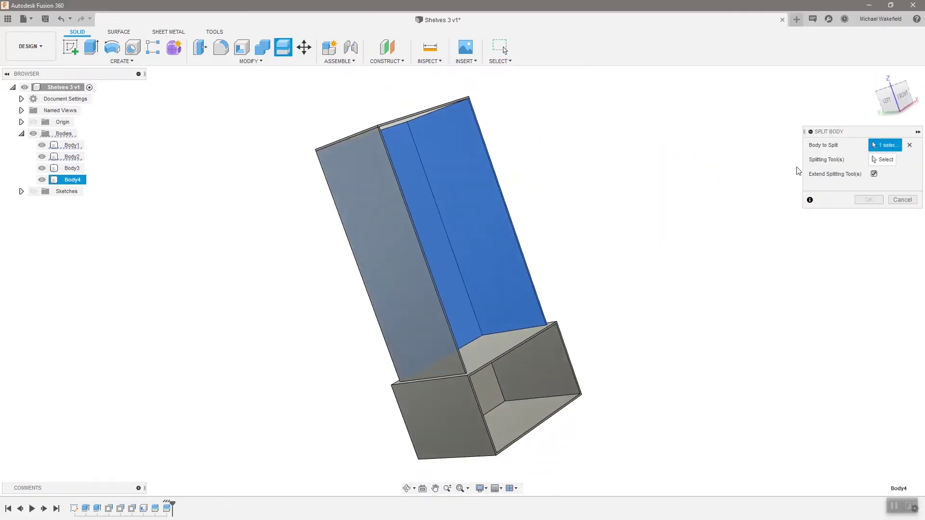
left_click(873, 159)
left_click(496, 218)
left_click(900, 95)
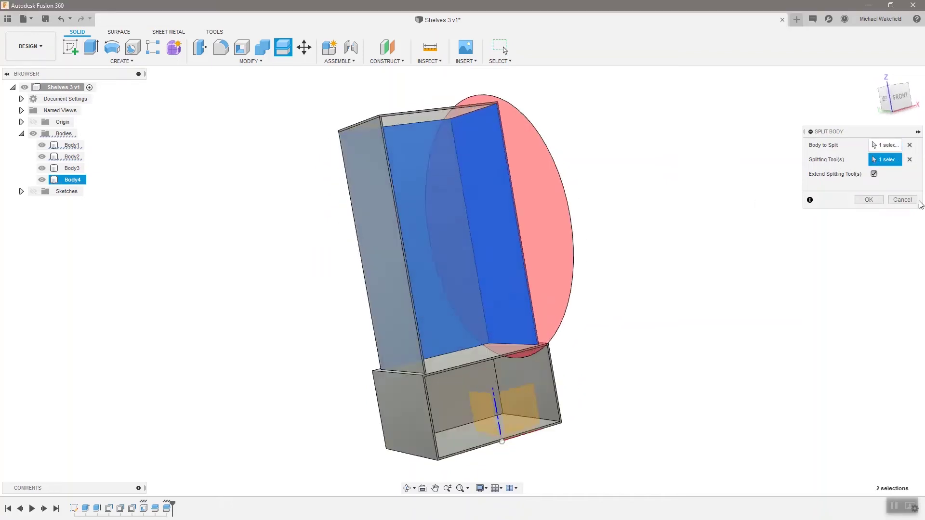
left_click(872, 202)
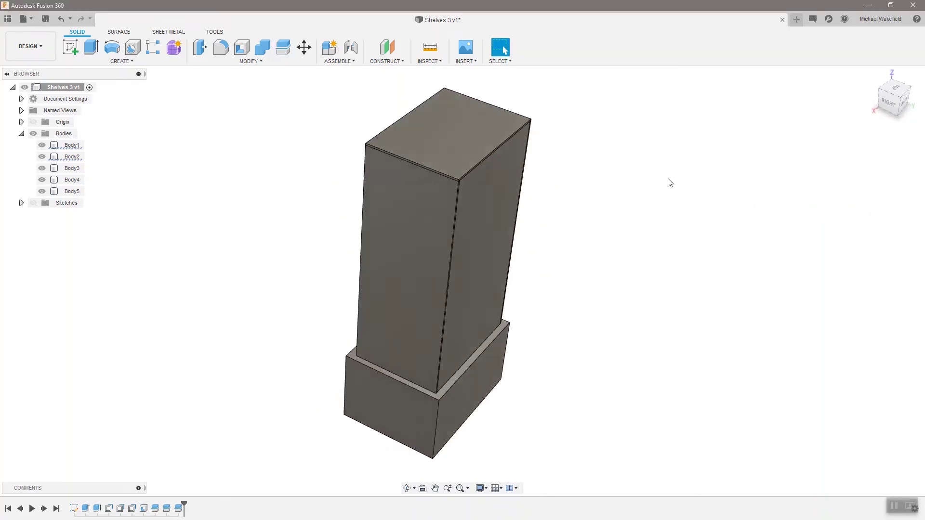
Step: Move the upper cabinet's back panel inward with a Y distance of -20 mm
left_click(74, 191)
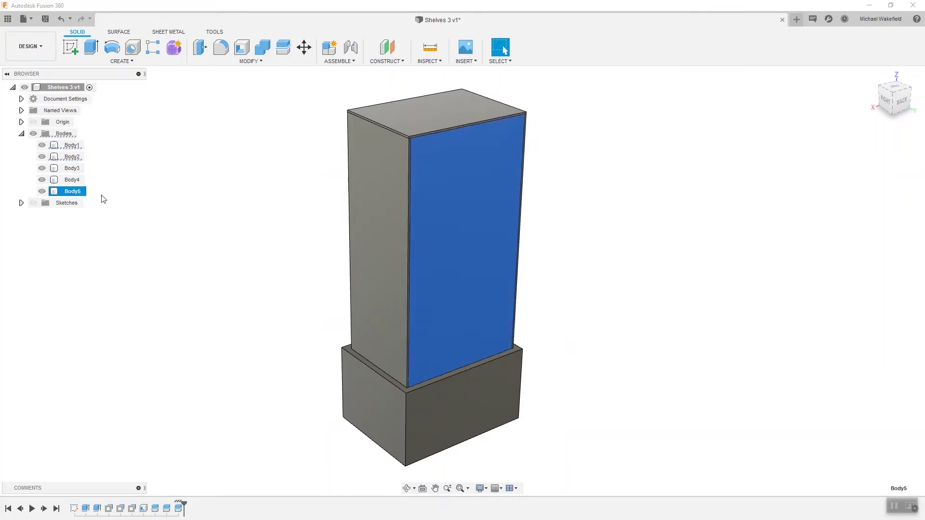
right_click(711, 185)
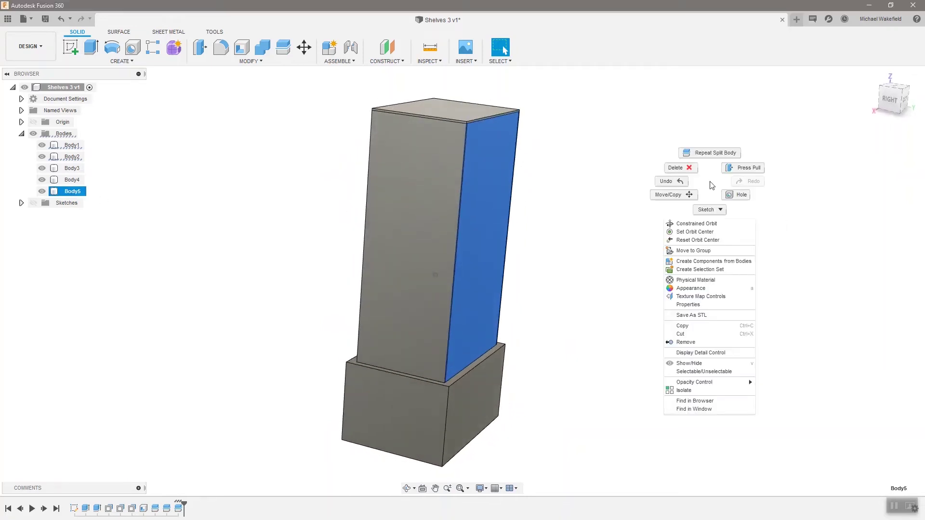
left_click(711, 183)
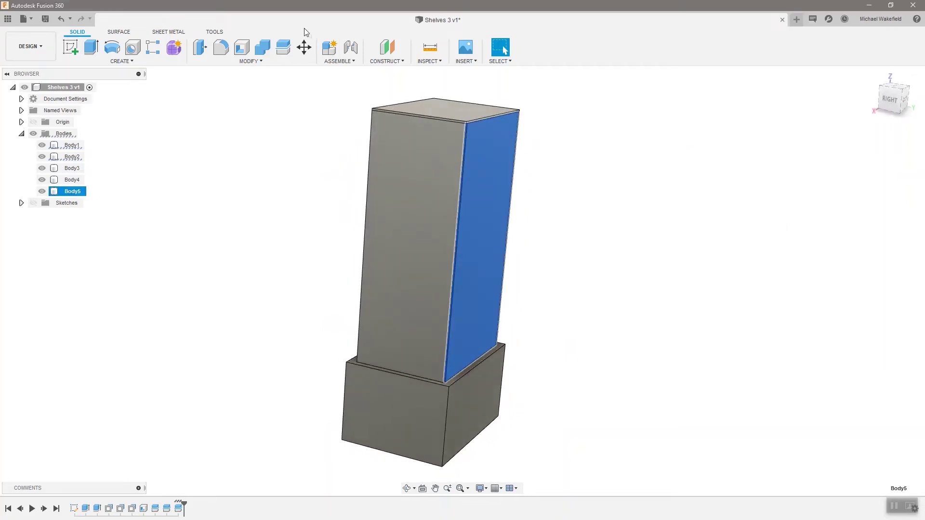
left_click(304, 47)
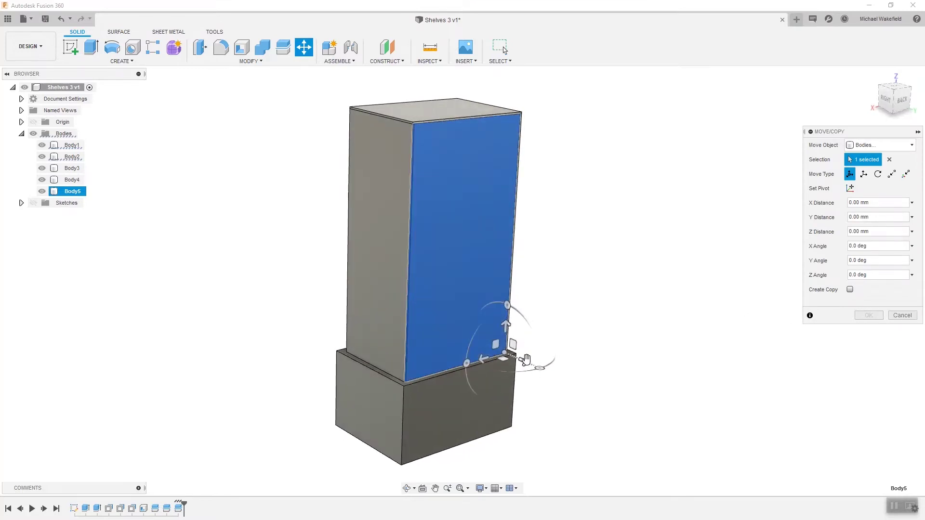
left_click_drag(523, 360, 521, 358)
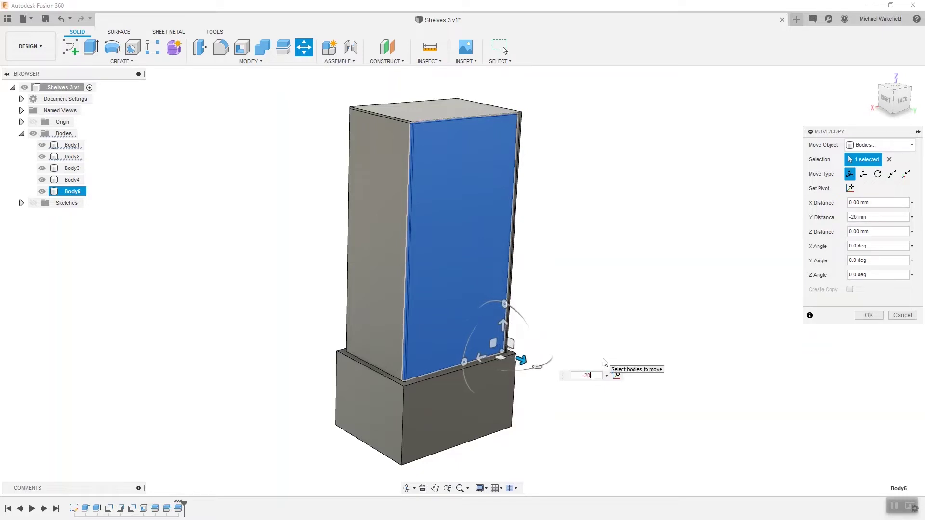
left_click(868, 315)
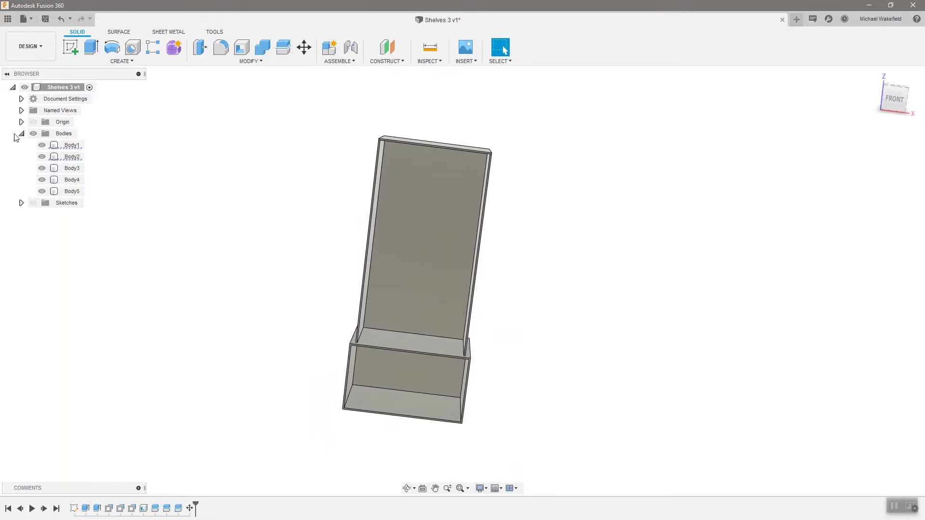
Step: Check which panel of the upper cabinet each of the split bodies represents
left_click(67, 157)
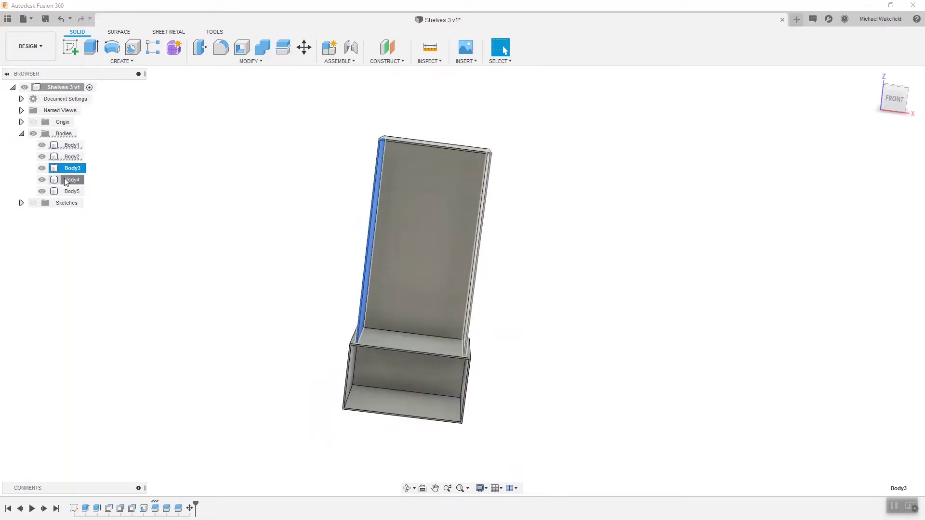
left_click(66, 179)
left_click(65, 192)
left_click(178, 246)
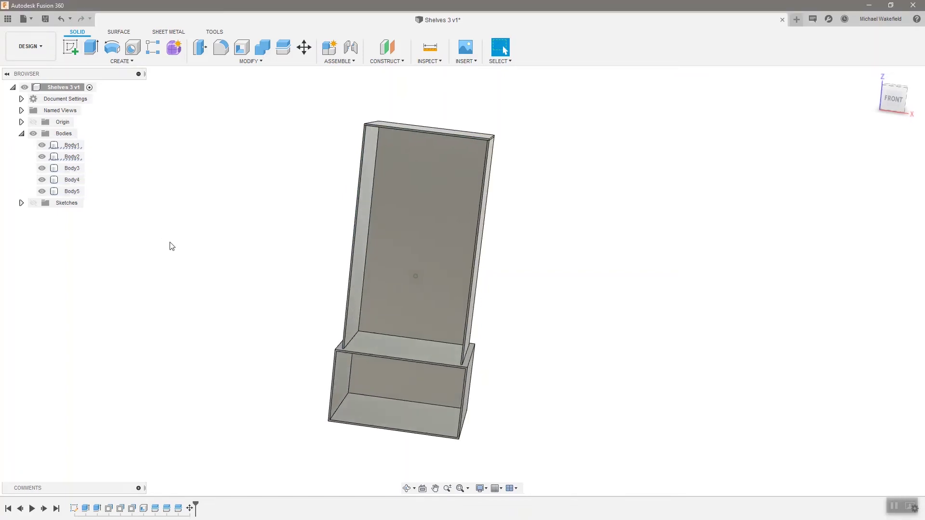
Step: Show the sketches and extrude the upper shelf's horizontal sketch line 530 mm toward the back as a new surface body
left_click(21, 203)
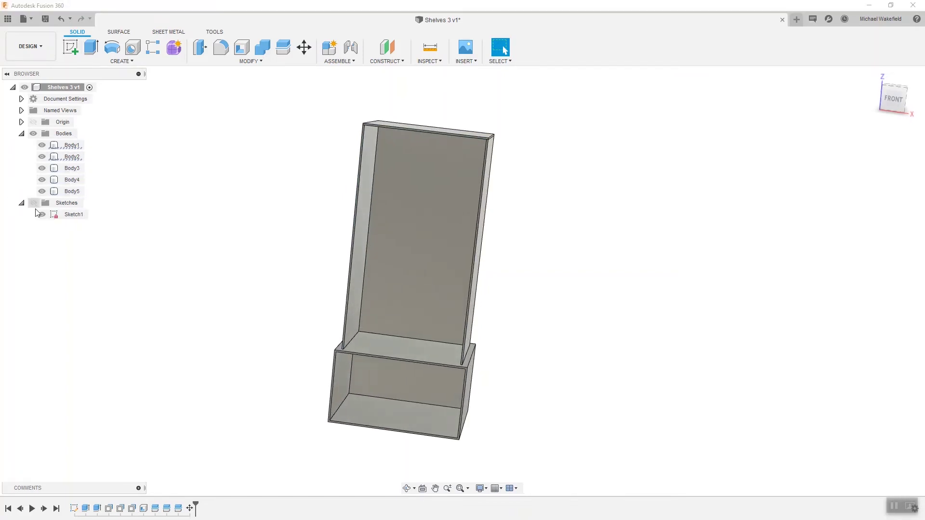
left_click(33, 202)
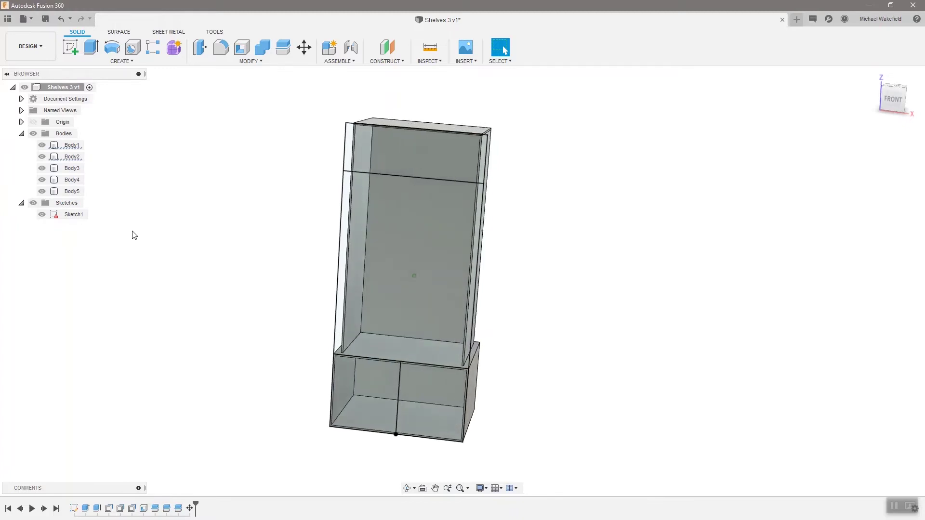
left_click(119, 32)
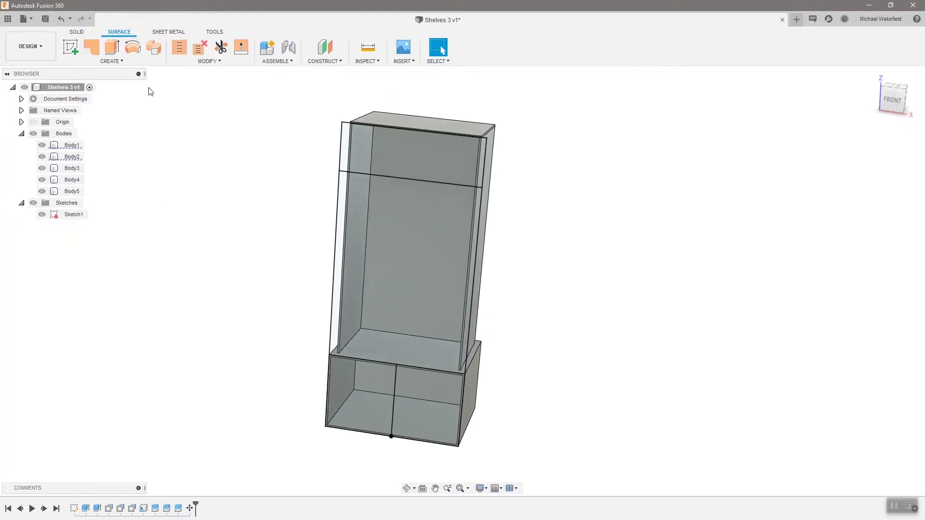
left_click(116, 48)
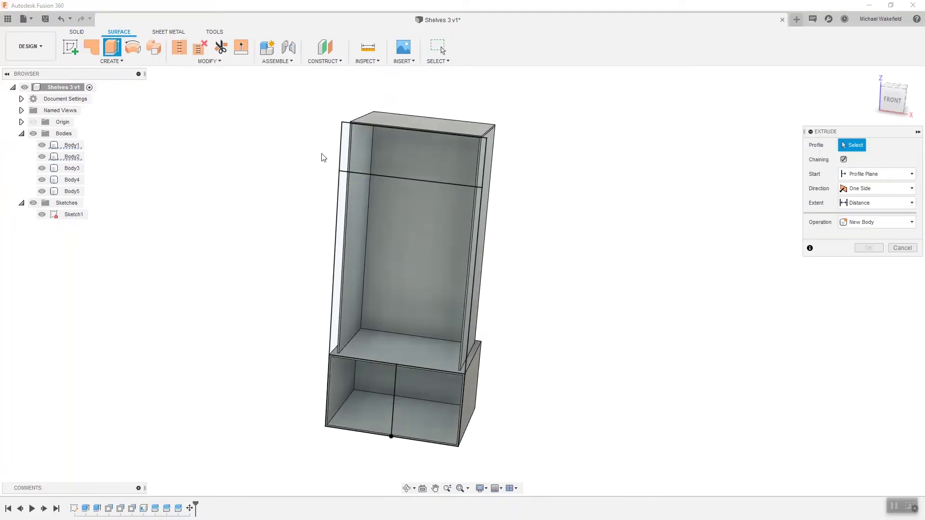
left_click(376, 175)
left_click_drag(368, 166, 419, 153)
key("Return")
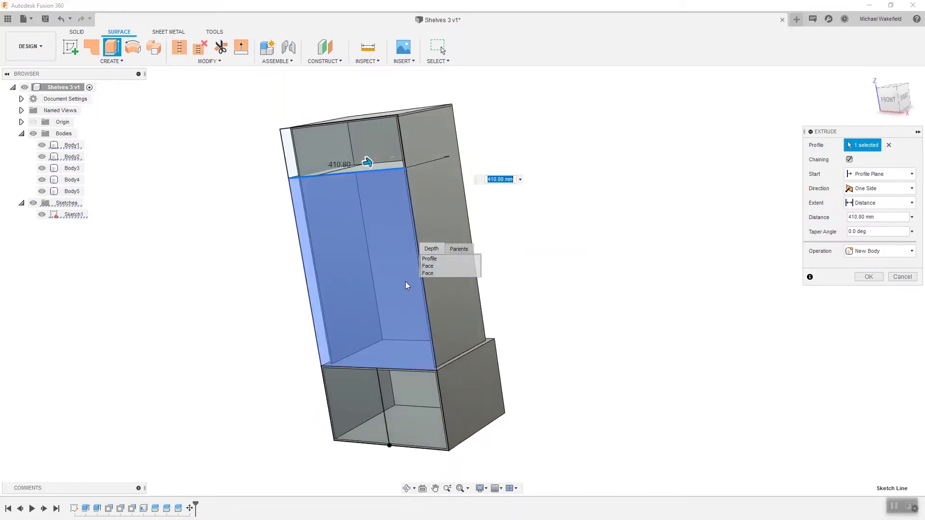
left_click(428, 271)
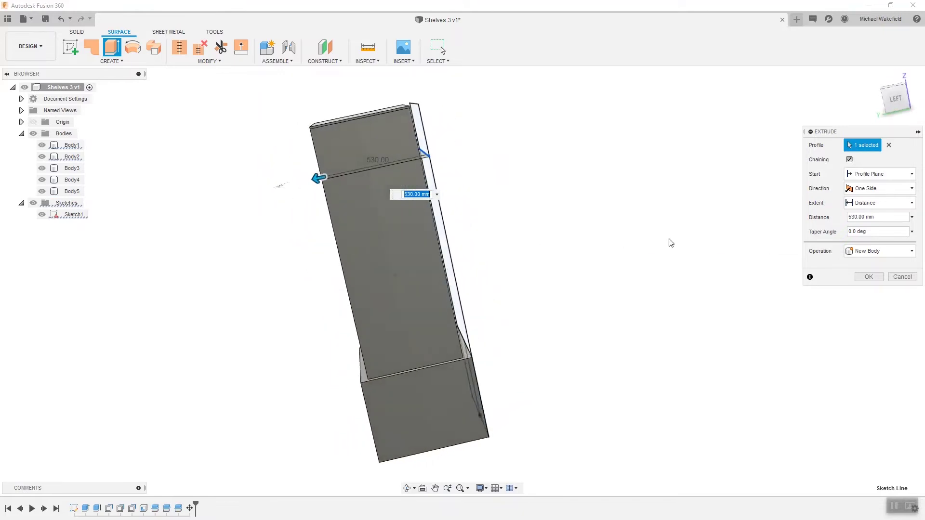
key("Return")
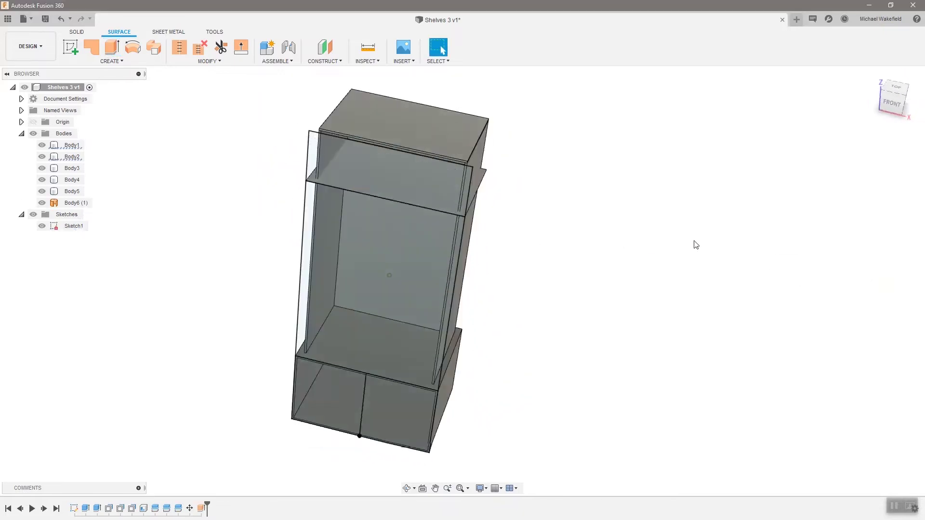
Step: Trim off the part of the shelf surface extending past the inner face of the right side panel
right_click(693, 243)
left_click(537, 171)
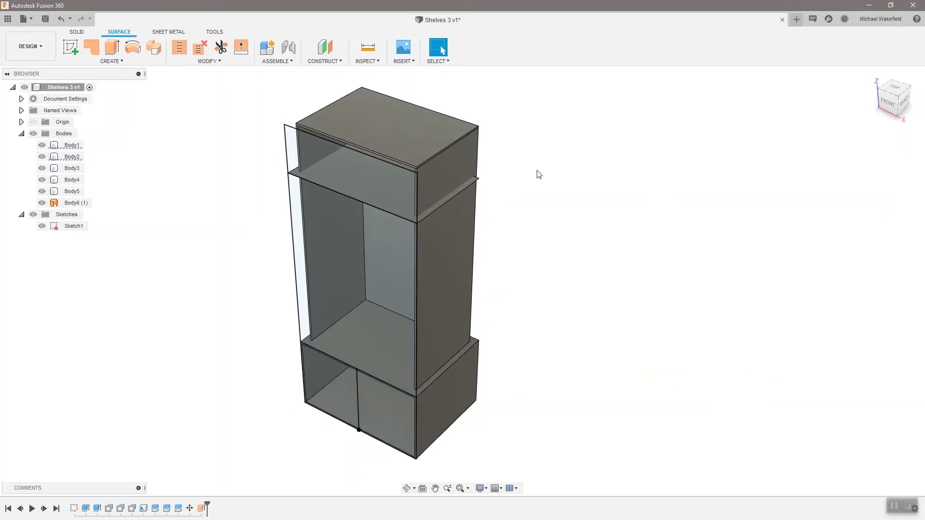
left_click(220, 47)
mouse_move(423, 207)
middle_mouse_down("shift")
mouse_move(441, 153)
mouse_move(460, 169)
middle_mouse_up("shift")
left_click(446, 150)
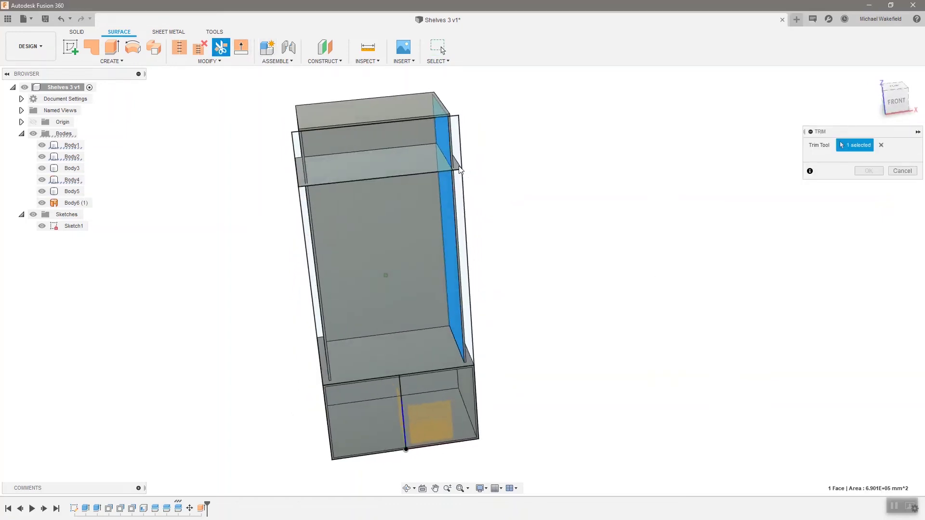
right_click(513, 169)
left_click(533, 170)
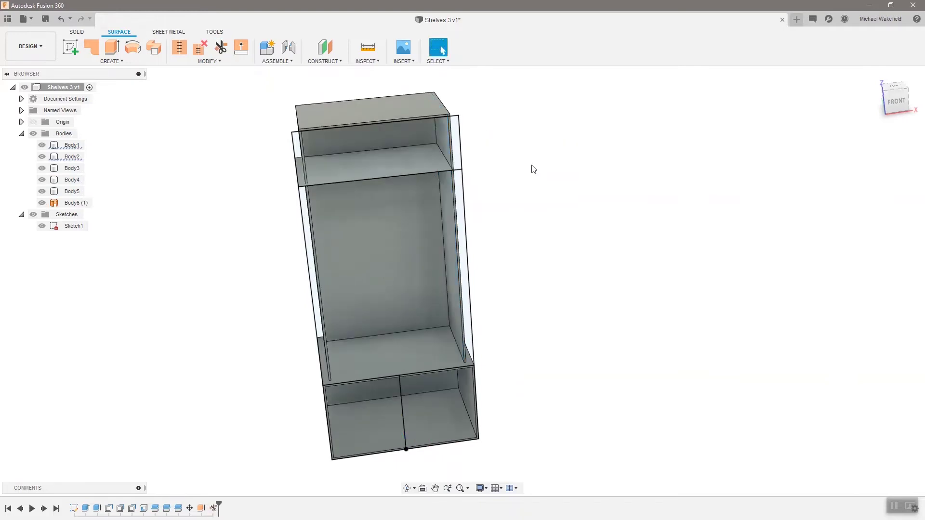
Step: Trim off the part of the shelf surface extending past the left side panel, using that panel's inner face
right_click(495, 169)
left_click(495, 138)
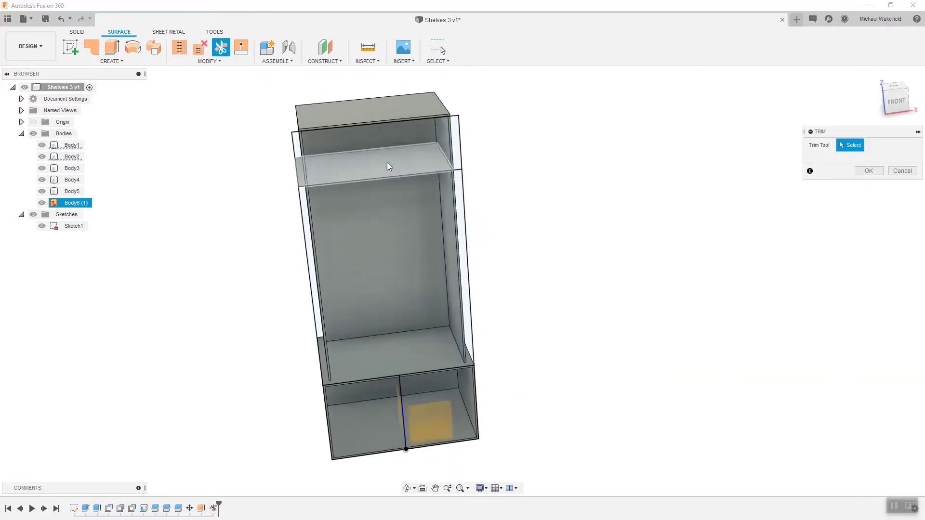
left_click(320, 150)
middle_click_drag(321, 166, 308, 190, "shift")
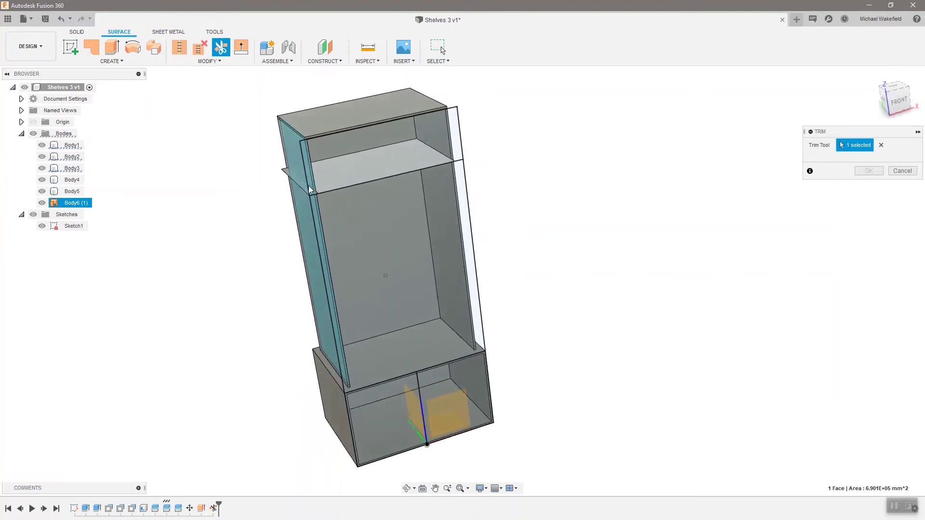
right_click(536, 172)
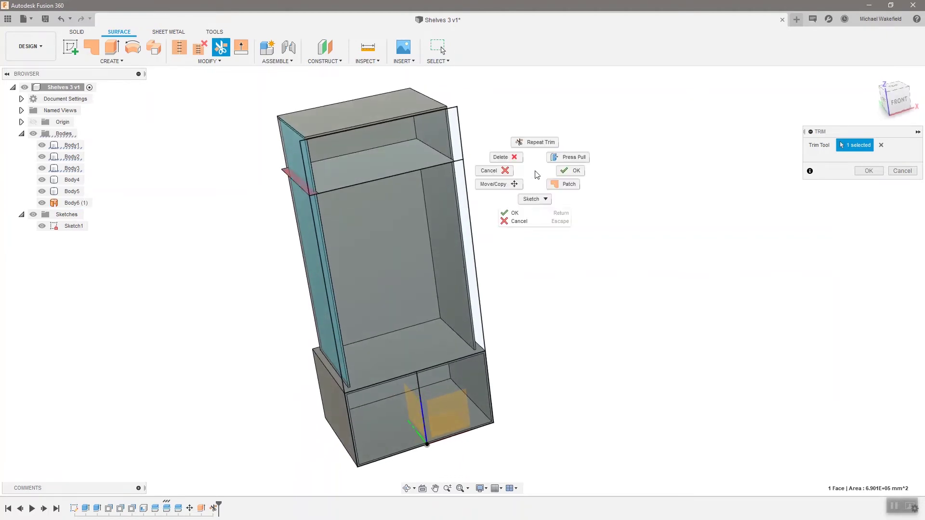
left_click(566, 172)
Step: Trim off the front strip of the shelf surface that protrudes past the cabinet, using the right side panel's front edge face
right_click(543, 171)
left_click(544, 140)
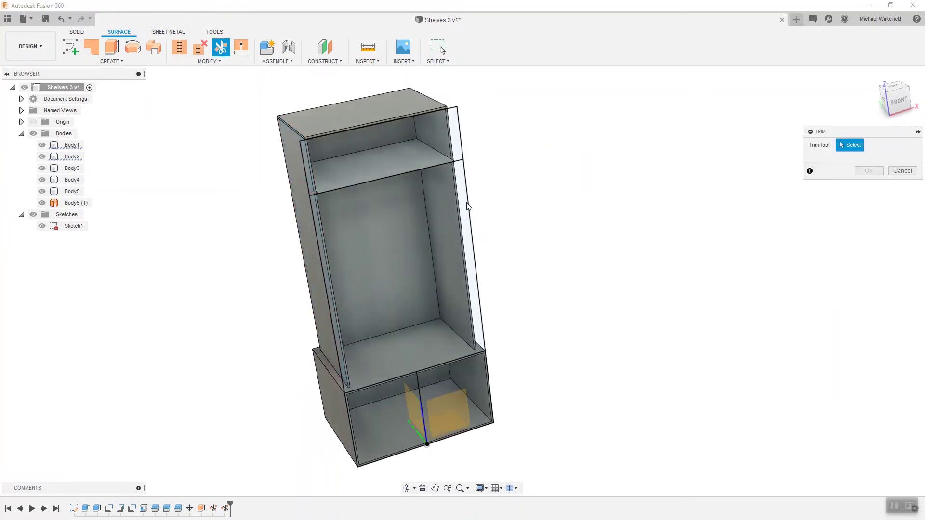
scroll(467, 206, "up", 5)
left_click(451, 203)
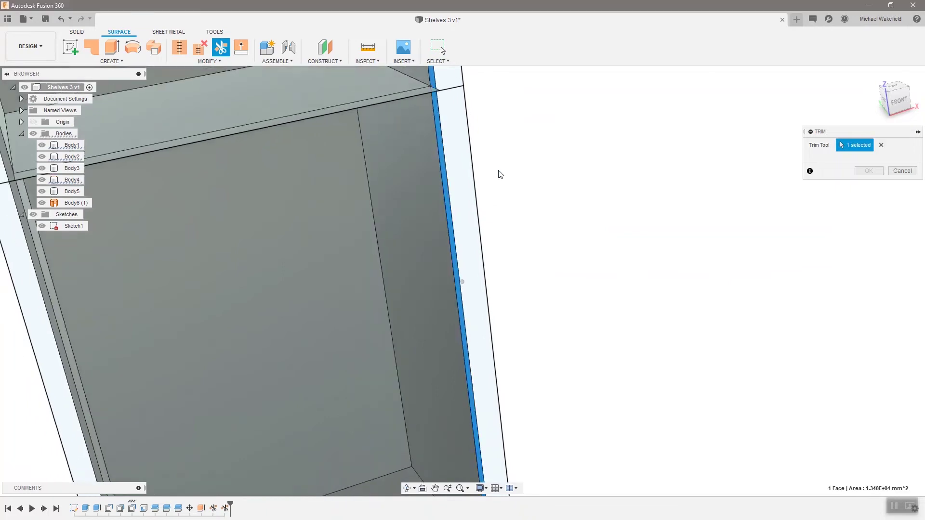
scroll(428, 194, "down", 4)
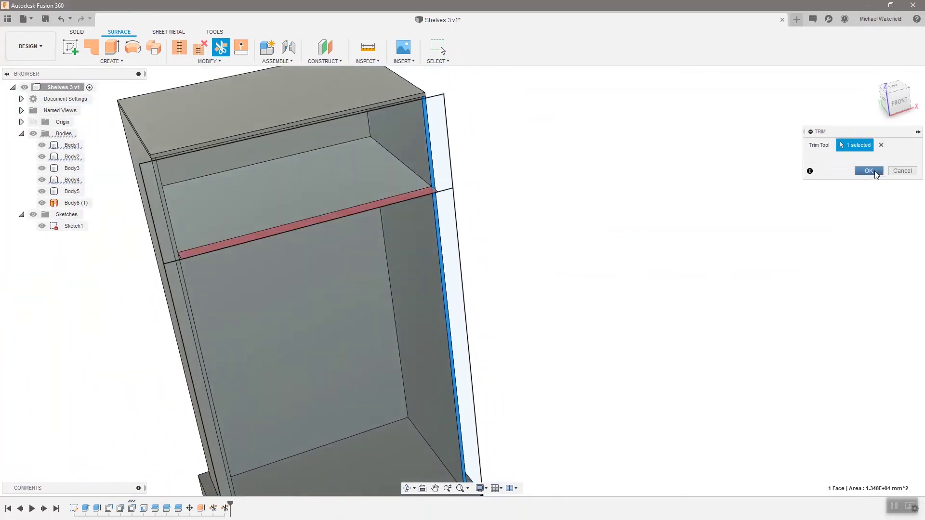
left_click(869, 171)
Step: Hide the sketches in the model
middle_click_drag(822, 182, 752, 183, "shift")
right_click(752, 184)
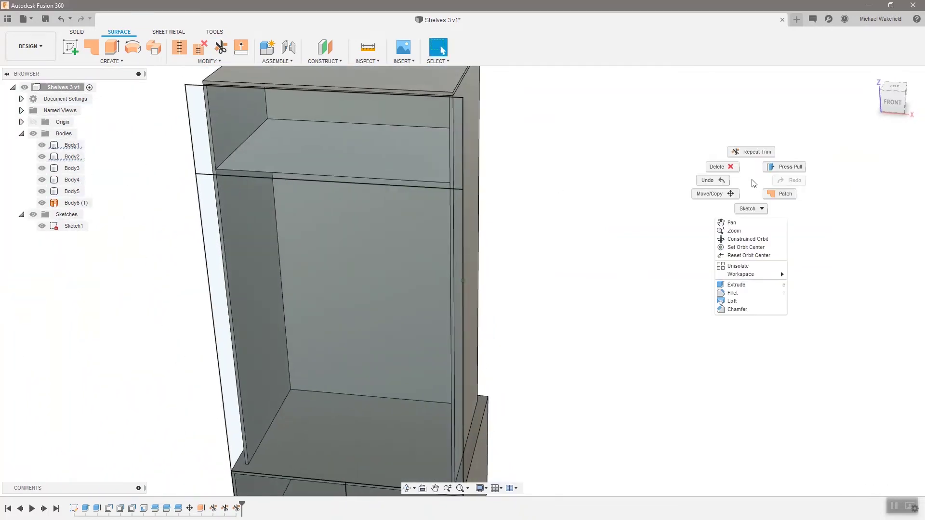
left_click(751, 180)
left_click(33, 215)
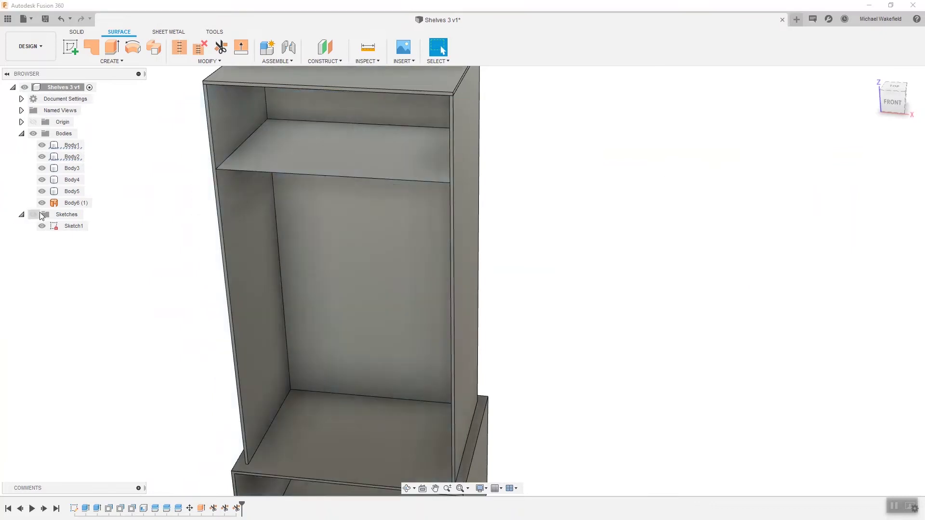
Step: Thicken the trimmed shelf surface symmetrically into a new body, with the thickness set to material_thickness/2
left_click(111, 61)
left_click(82, 200)
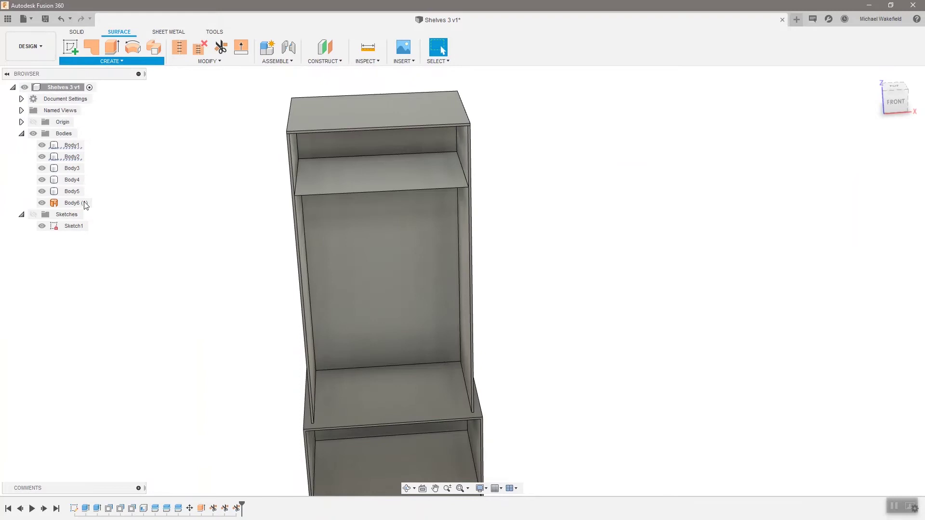
left_click(337, 169)
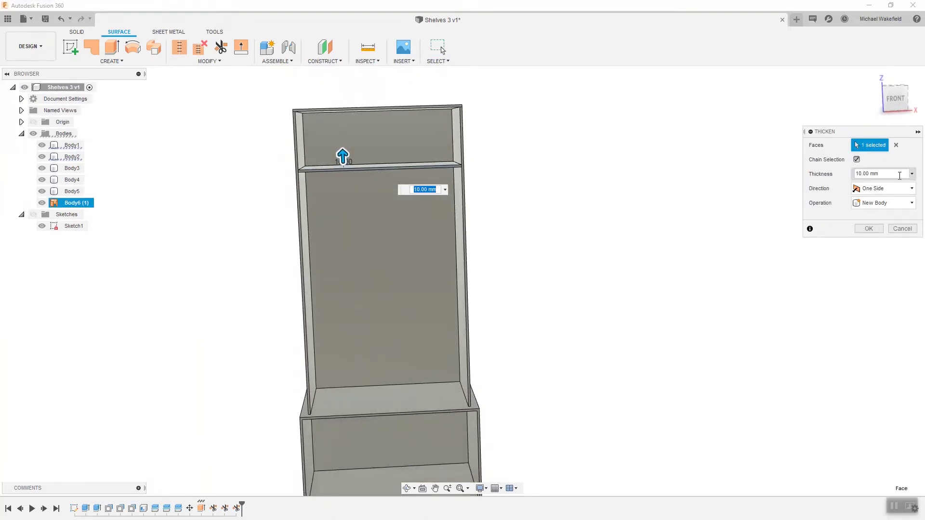
type("mat")
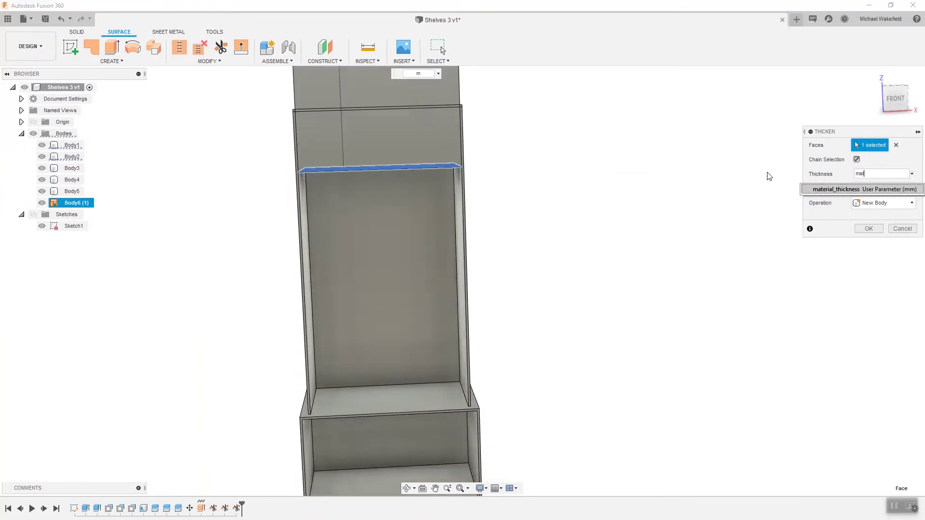
type("er")
left_click(838, 189)
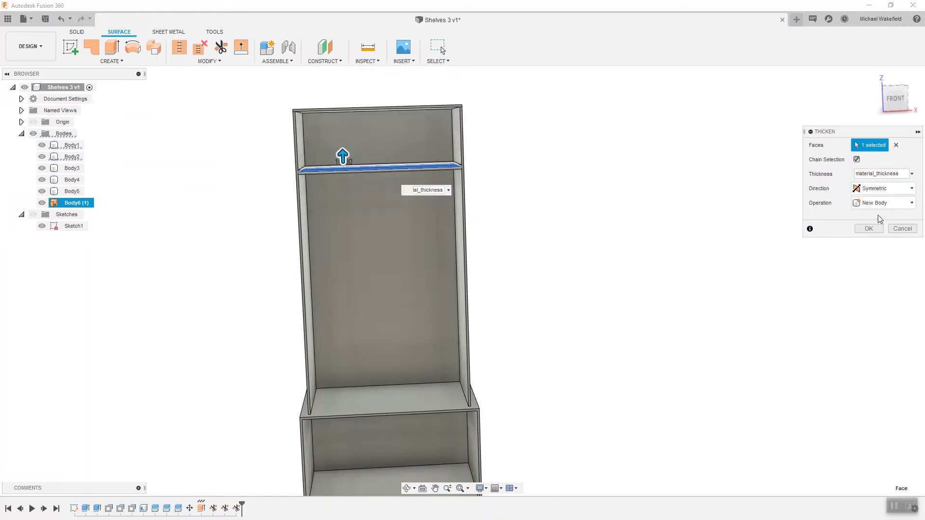
scroll(441, 173, "up", 3)
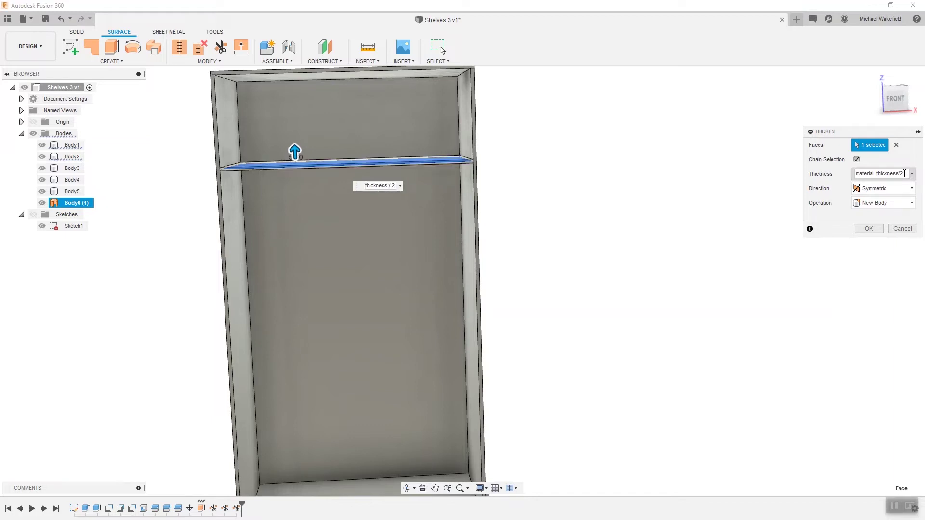
key("Return")
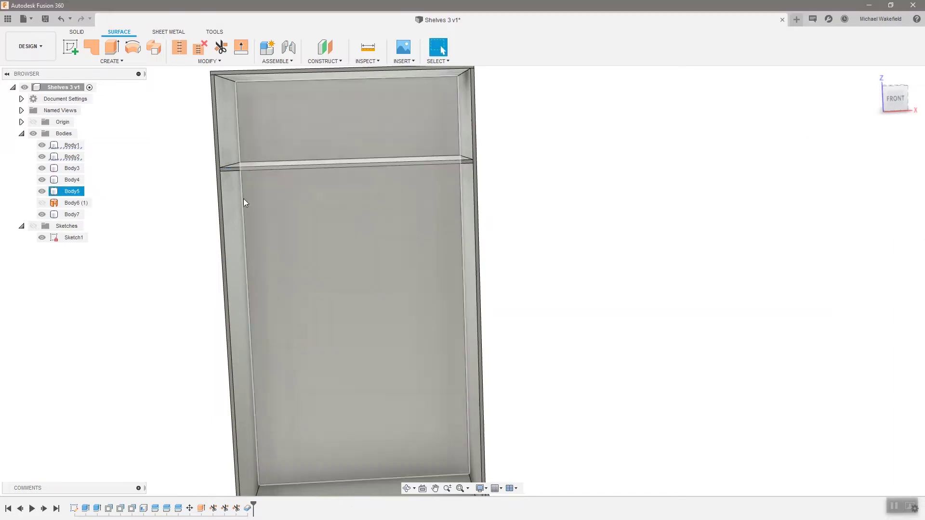
Step: Remove the leftover shelf surface body, keeping the thickened solid shelf
right_click(88, 205)
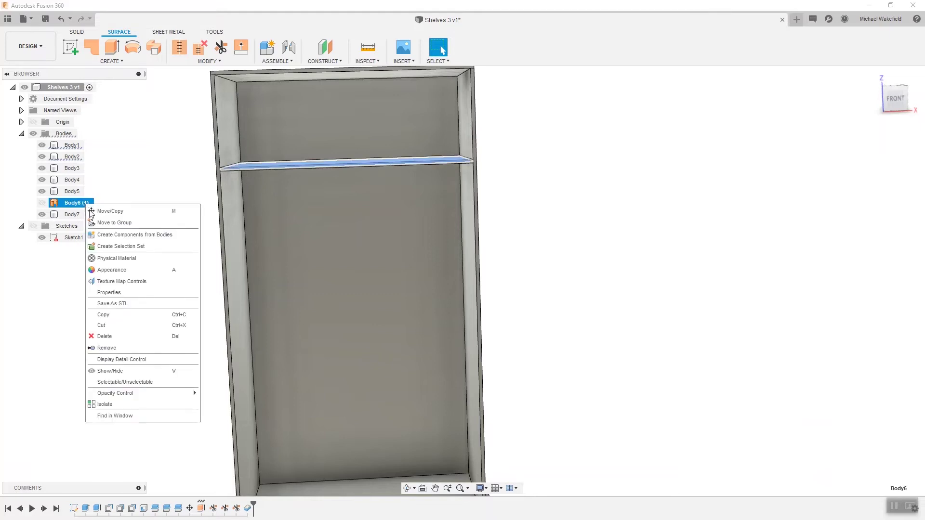
left_click(107, 348)
scroll(527, 303, "down", 6)
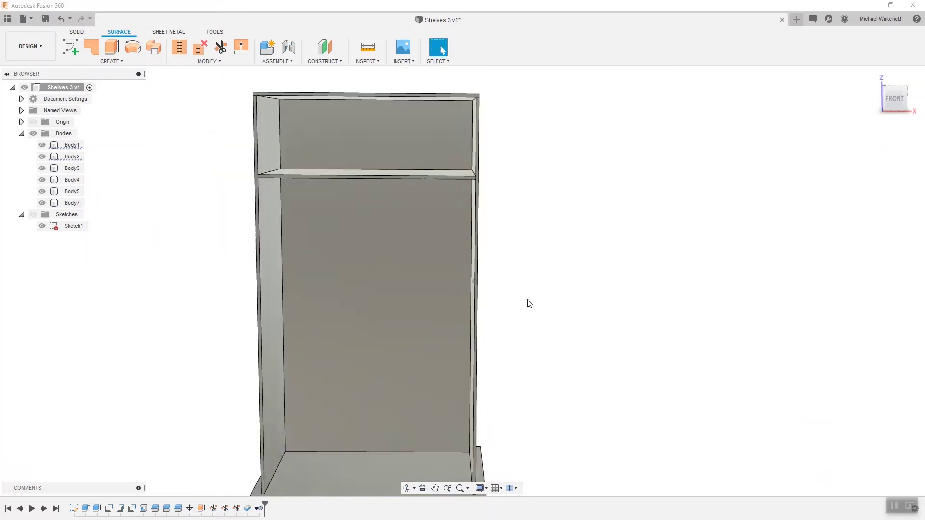
middle_click_drag(533, 300, 539, 288, "shift")
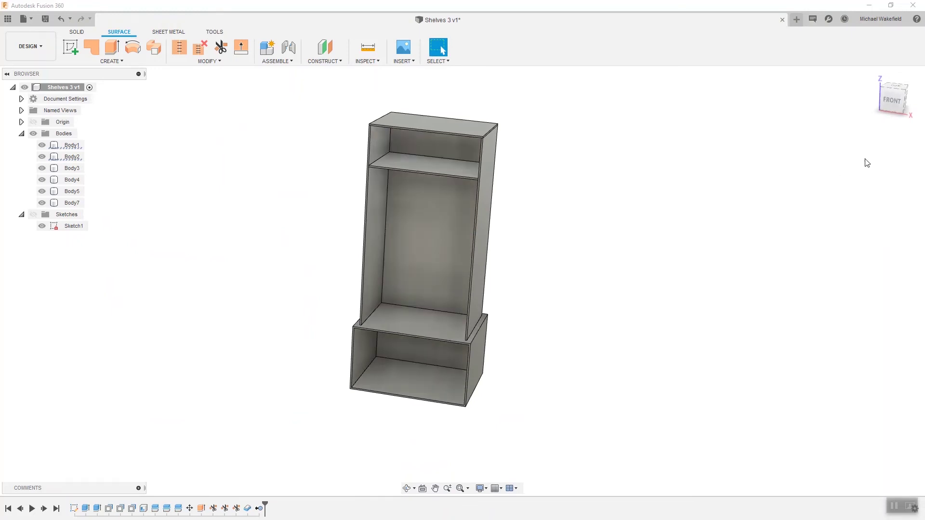
left_click(872, 76)
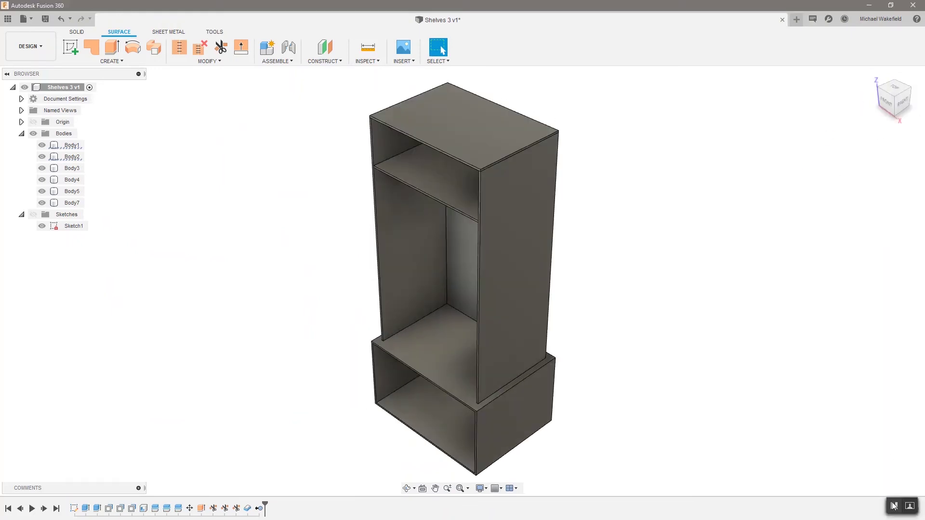
left_click(894, 505)
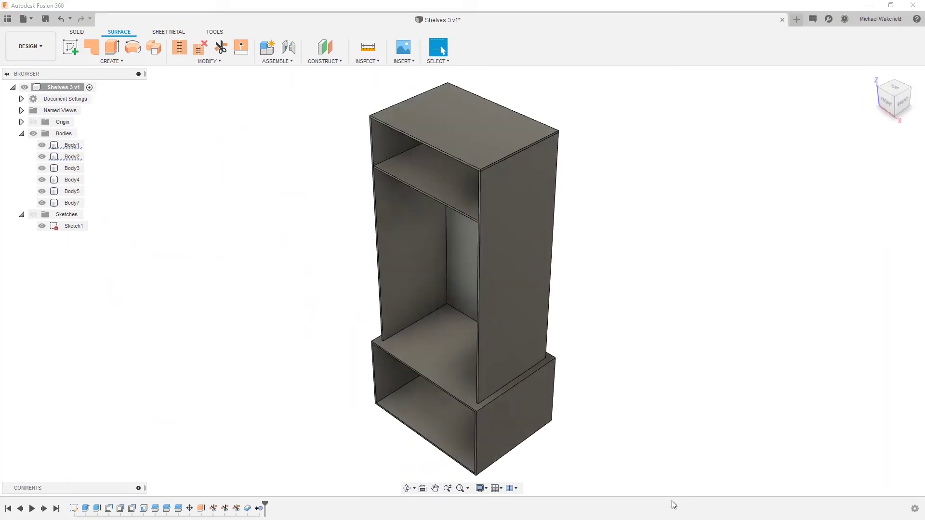
Step: Split the top panel off the lower cabinet body, using the underside face of that panel as the splitting tool
left_click(78, 32)
left_click(248, 61)
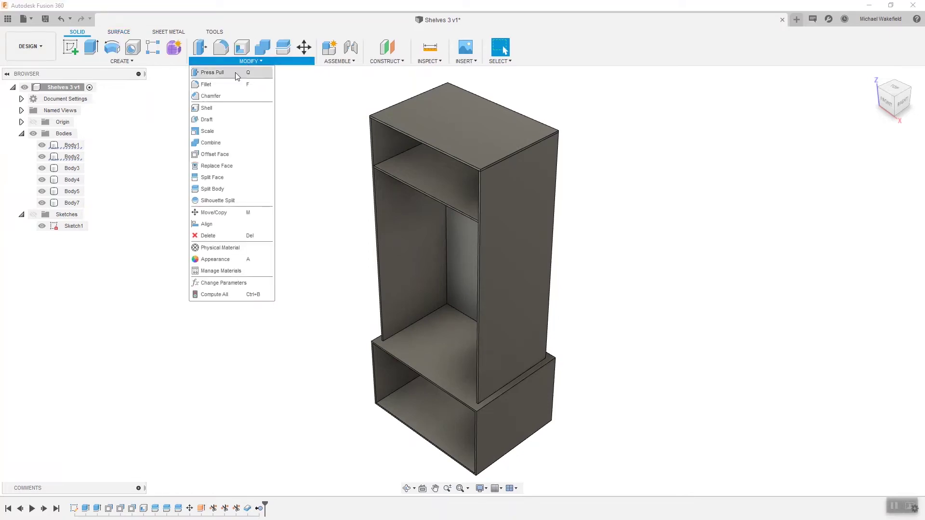
left_click(216, 186)
left_click(411, 412)
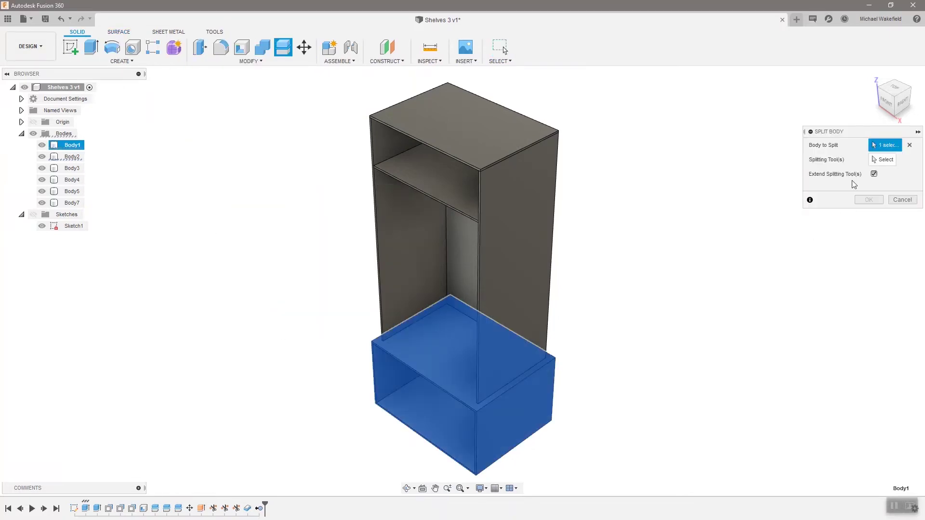
left_click(883, 161)
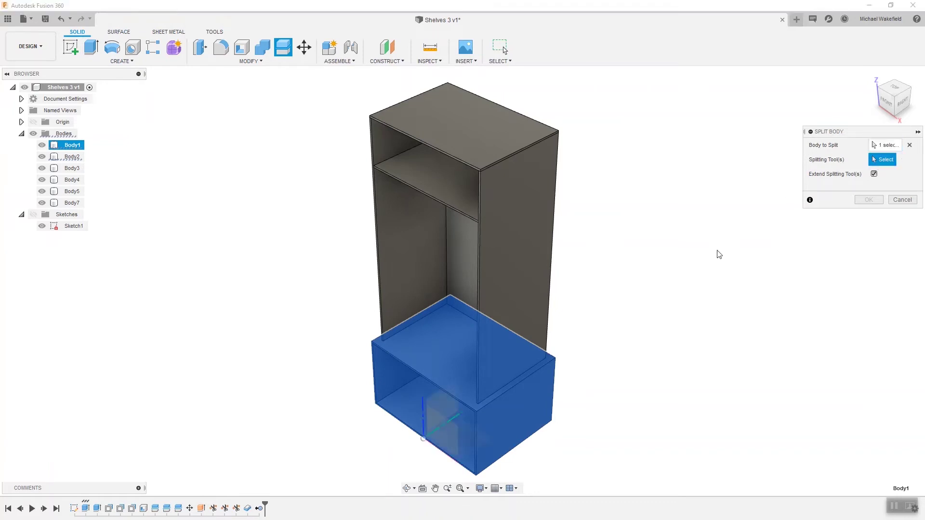
middle_click_drag(716, 256, 559, 348, "shift")
left_click(559, 349)
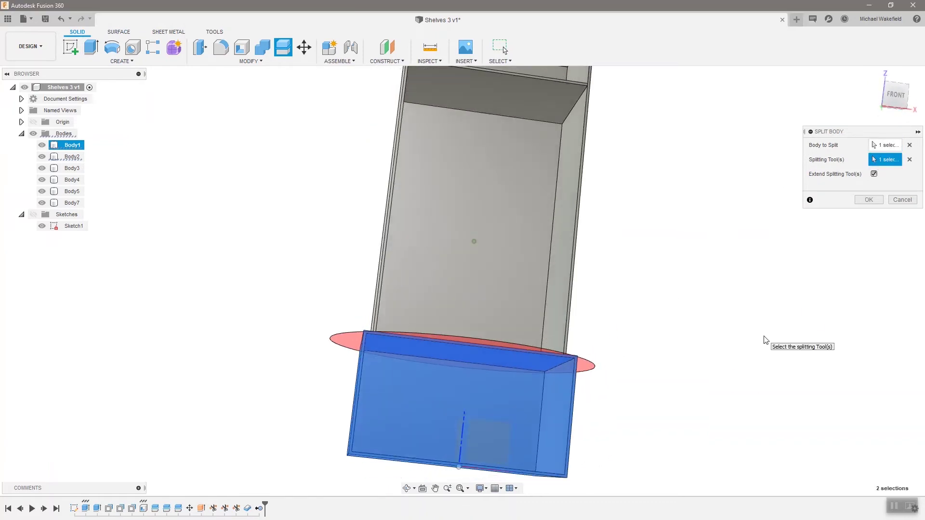
right_click(766, 340)
left_click(801, 339)
Step: Split the bottom panel off the rest of the lower cabinet, using the bottom panel's inner face as the splitting tool
right_click(762, 323)
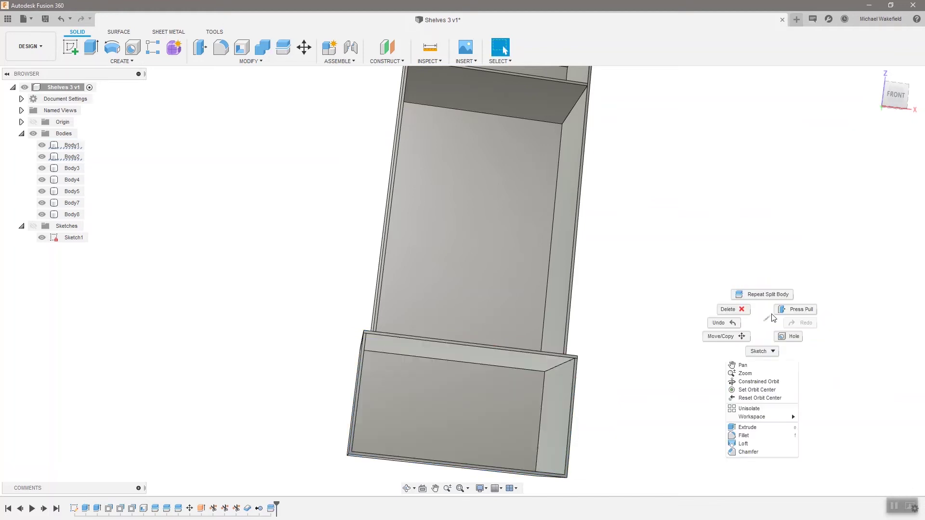
left_click(763, 293)
middle_click_drag(737, 313, 661, 384, "shift")
left_click(516, 459)
left_click(882, 160)
left_click(512, 439)
right_click(673, 387)
left_click(711, 386)
right_click(651, 379)
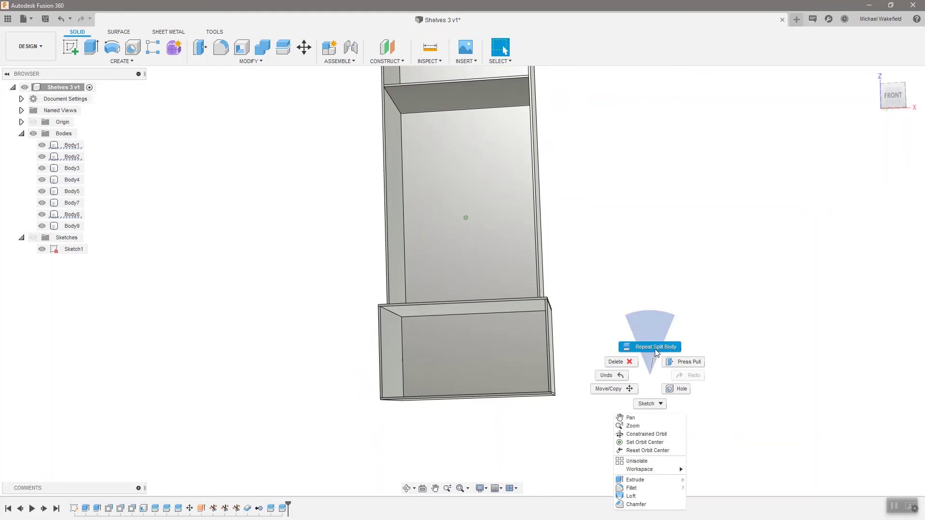
left_click(649, 368)
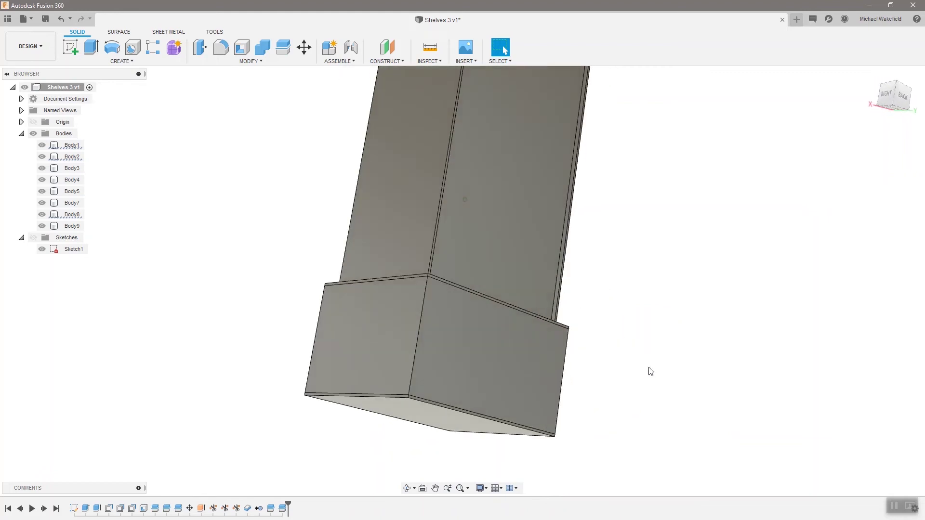
middle_click_drag(648, 367, 644, 323, "shift")
right_click(644, 322)
left_click(647, 295)
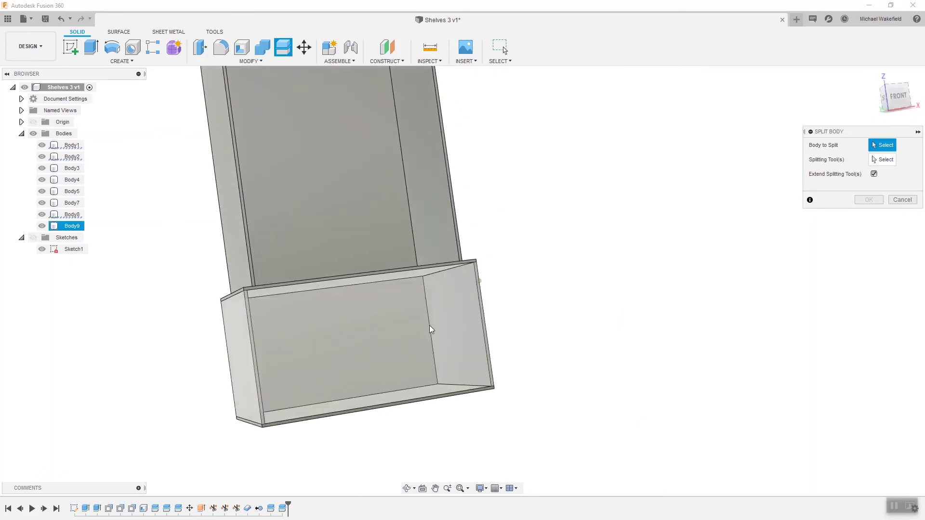
middle_click_drag(736, 209, 795, 194, "shift")
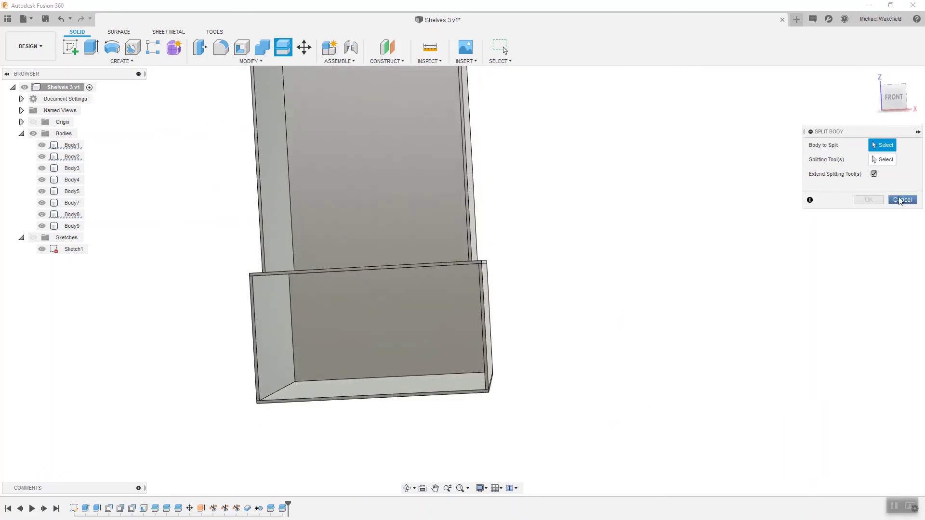
left_click(898, 197)
Step: Split the right side panel off the remaining lower cabinet body, using that panel's inner face as the splitting tool
left_click(872, 76)
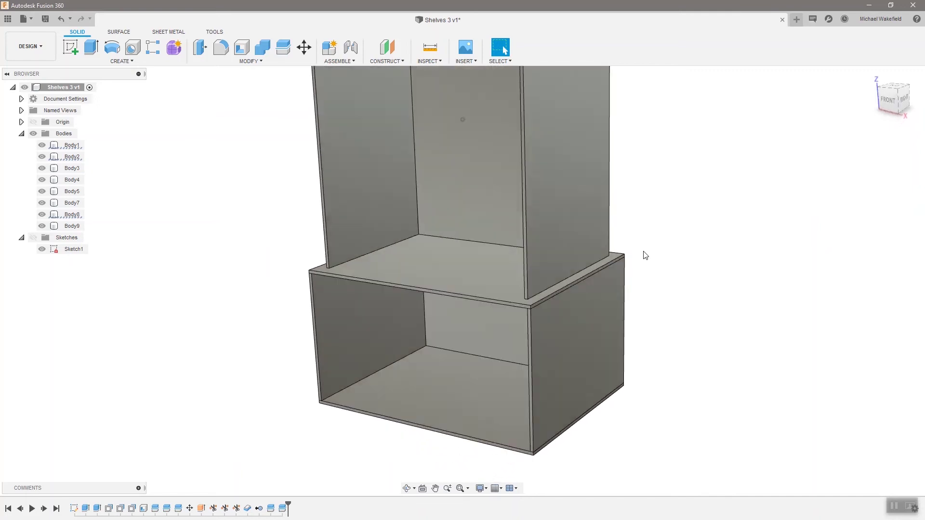
right_click(671, 254)
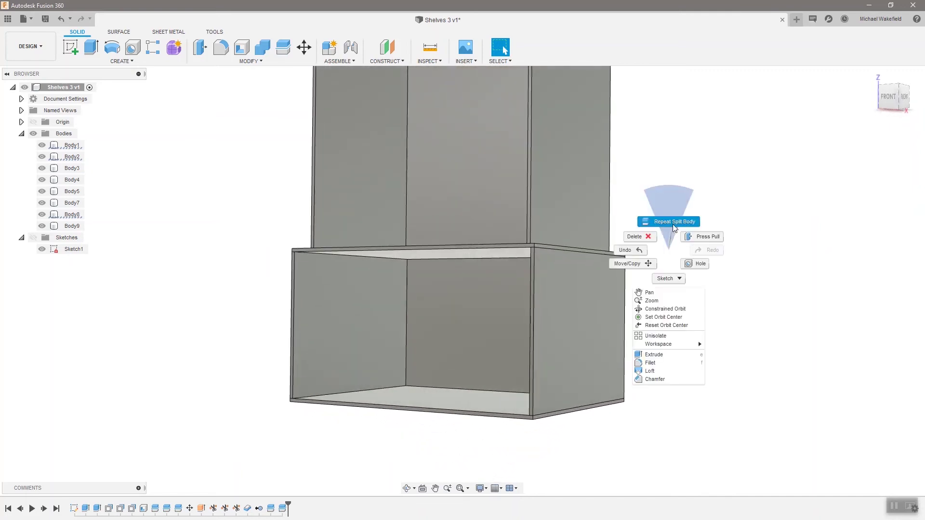
left_click(670, 222)
left_click(602, 338)
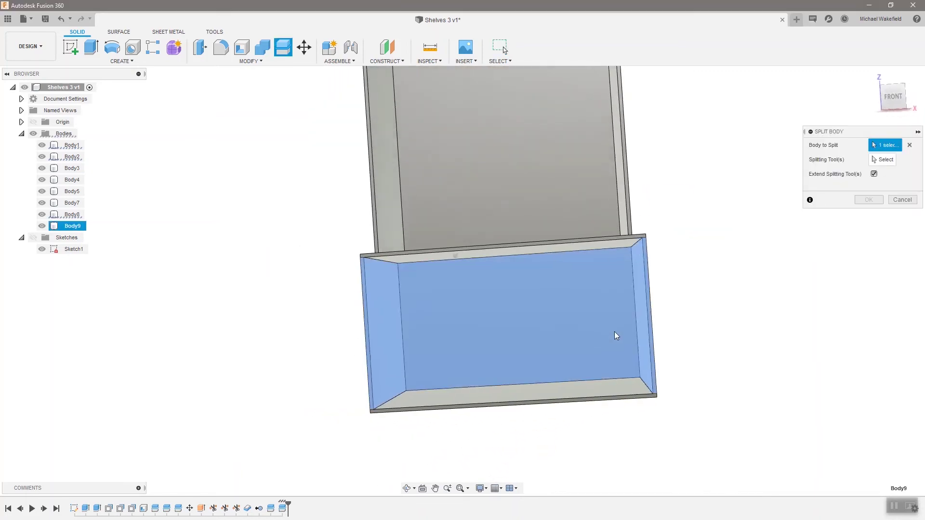
left_click(645, 289)
right_click(701, 282)
left_click(735, 279)
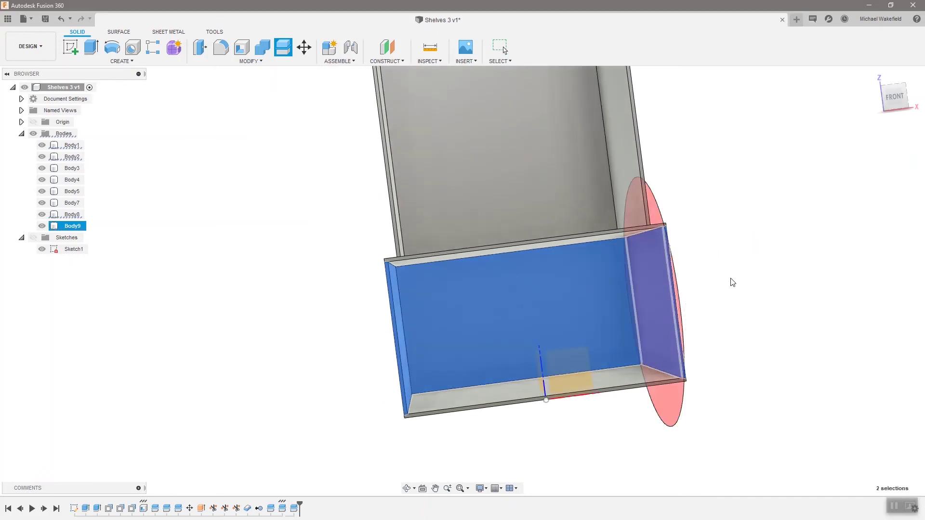
Step: Split the left side panel from the lower cabinet's back panel, using the side panel's inner face as the splitting tool
right_click(730, 279)
left_click(726, 250)
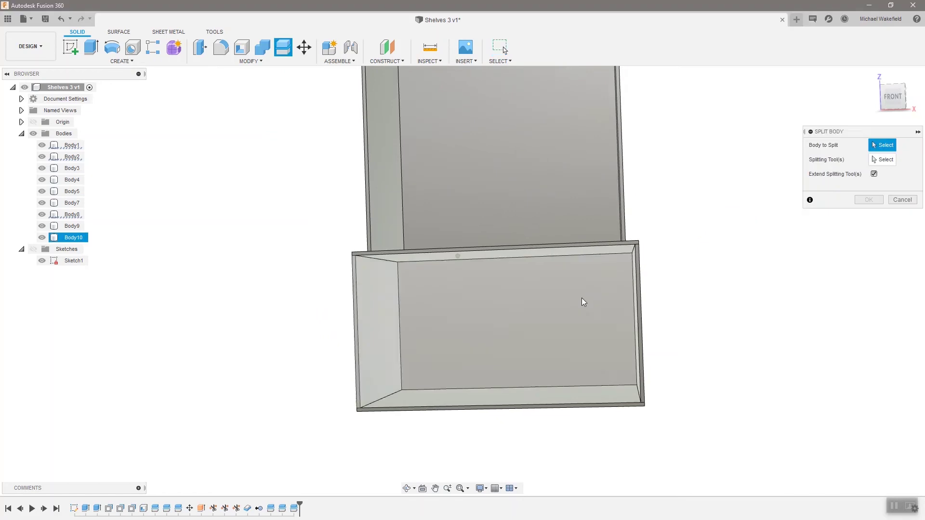
left_click(582, 299)
middle_click_drag(582, 299, 383, 342, "shift")
left_click(881, 160)
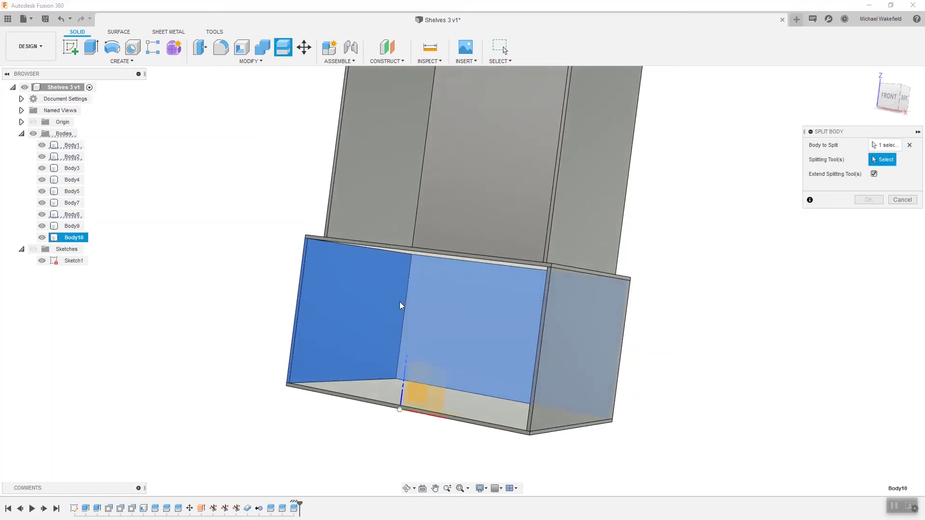
left_click(386, 304)
right_click(701, 314)
left_click(726, 314)
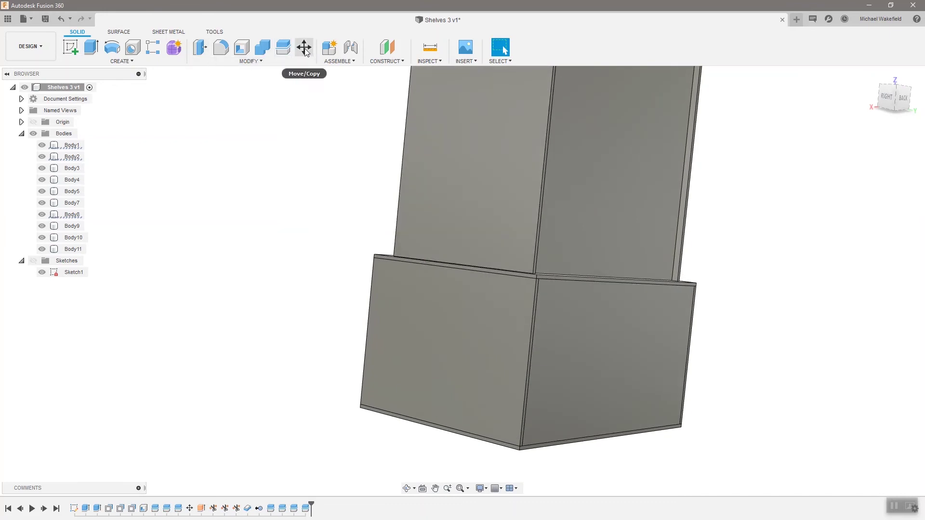
Step: Move the lower cabinet's back panel inward with a Z distance of -20 mm
left_click(611, 330)
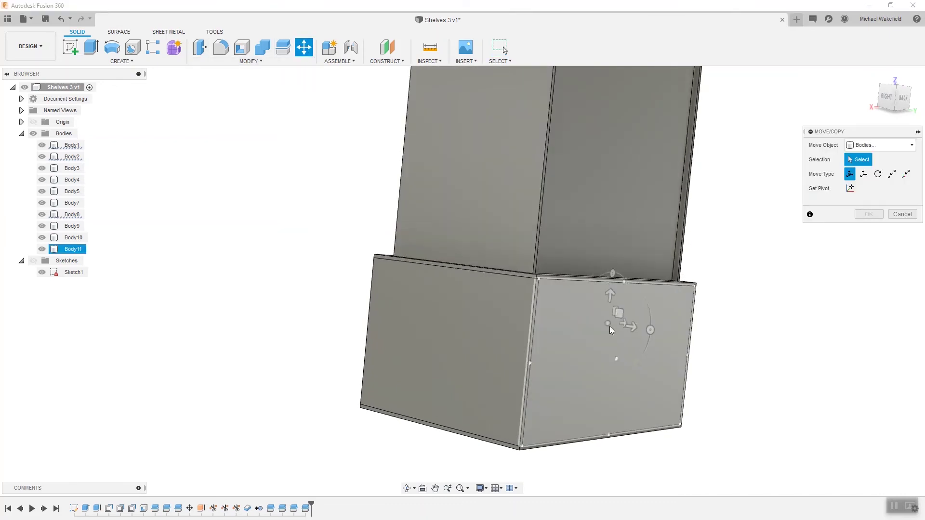
left_click(617, 363)
mouse_move(639, 365)
middle_mouse_down("shift")
mouse_move(653, 372)
mouse_move(648, 349)
middle_mouse_up("shift")
left_click_drag(645, 334, 648, 339)
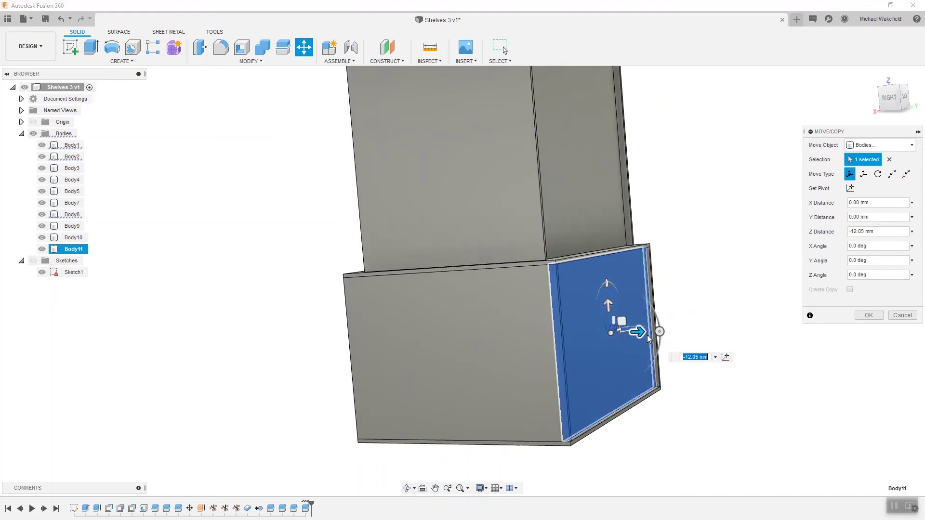
type("-20")
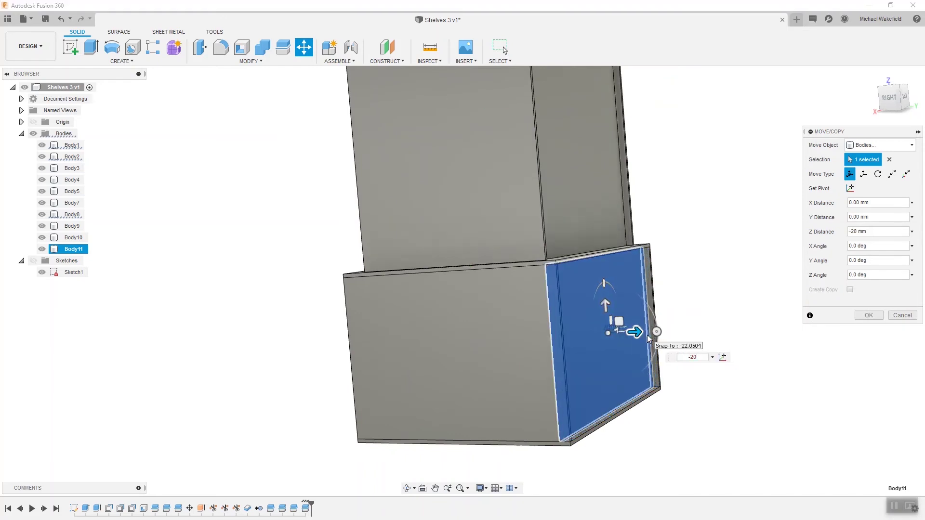
key("Return")
left_click(868, 315)
middle_click_drag(847, 326, 842, 229, "shift")
scroll(689, 139, "down", 4)
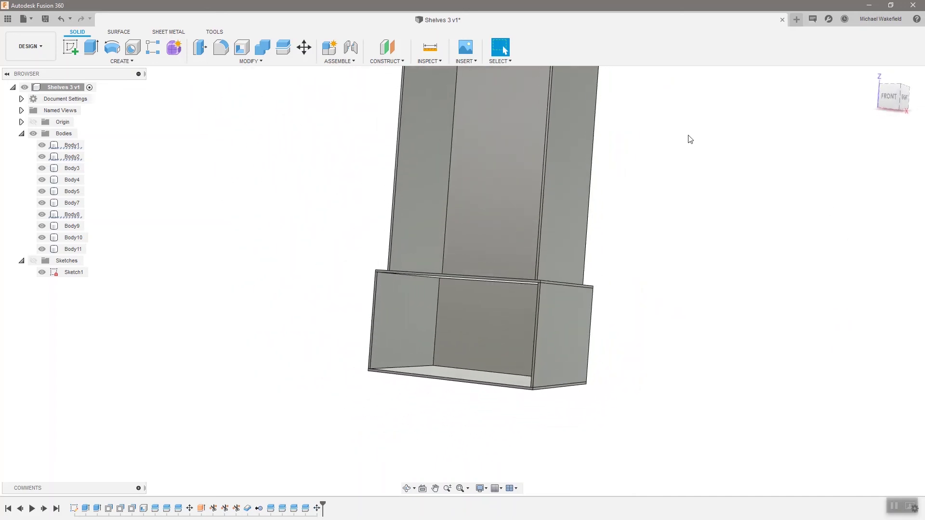
left_click(870, 77)
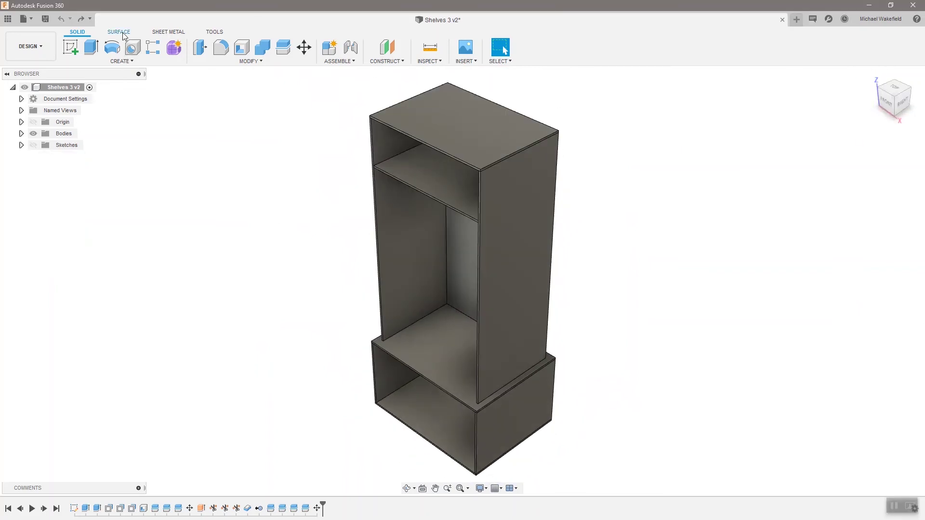
Step: Create an offset surface at 0 mm from the front edge faces of the upper unit's top and two side panels, as a new body
left_click(119, 32)
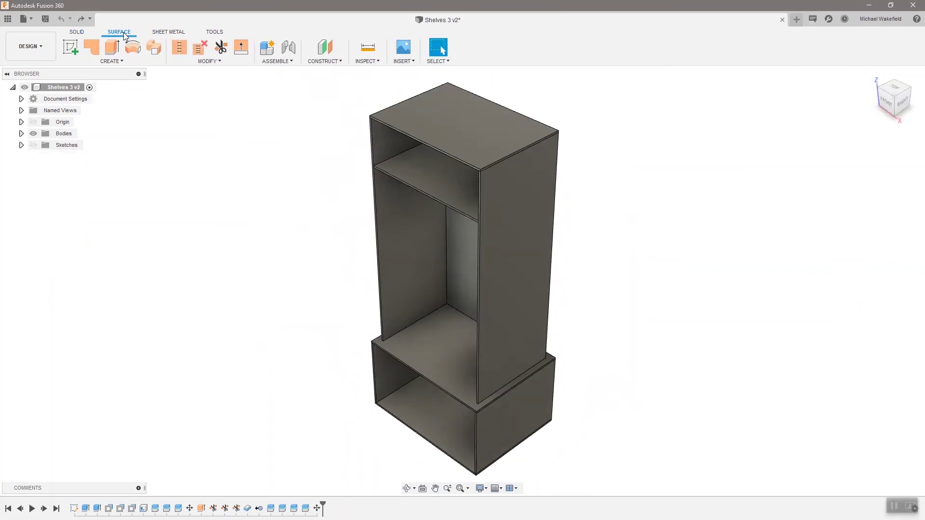
left_click(111, 61)
left_click(96, 165)
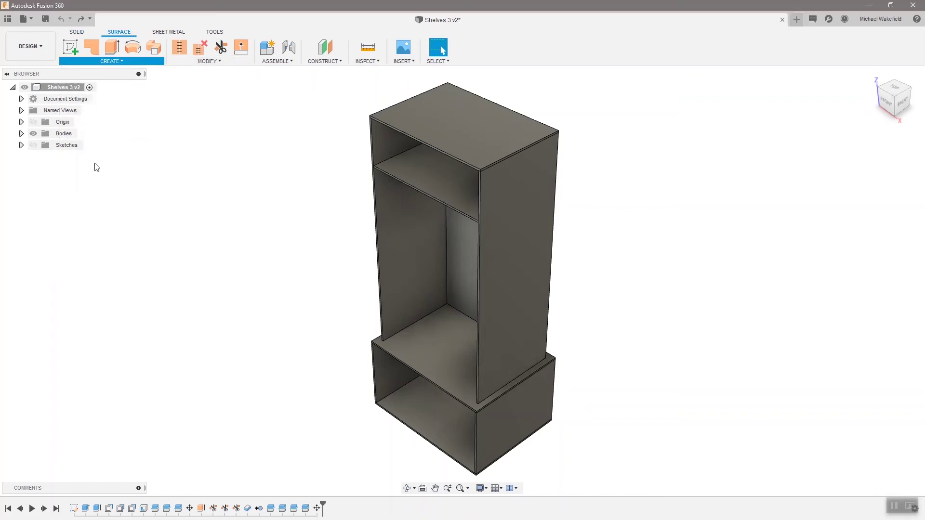
middle_click_drag(569, 195, 520, 183, "shift")
scroll(477, 174, "up", 5)
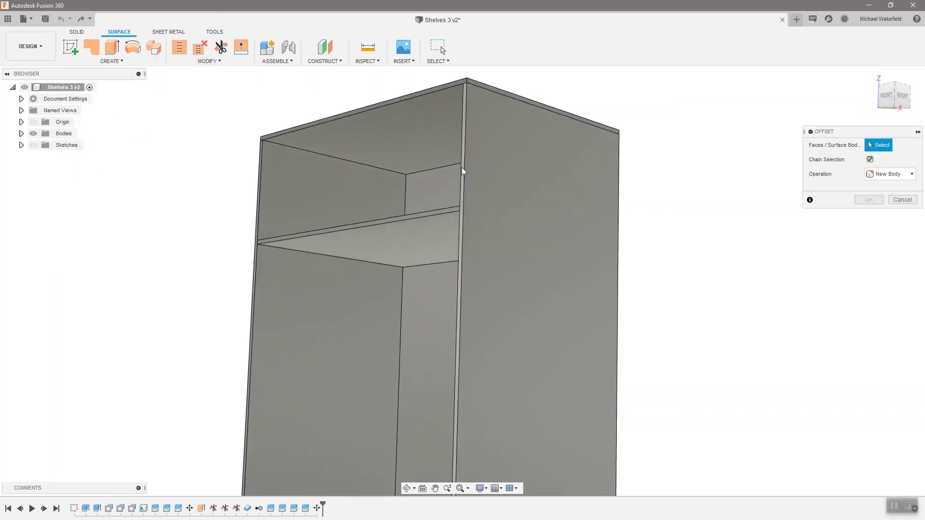
left_click(462, 169)
left_click(442, 91)
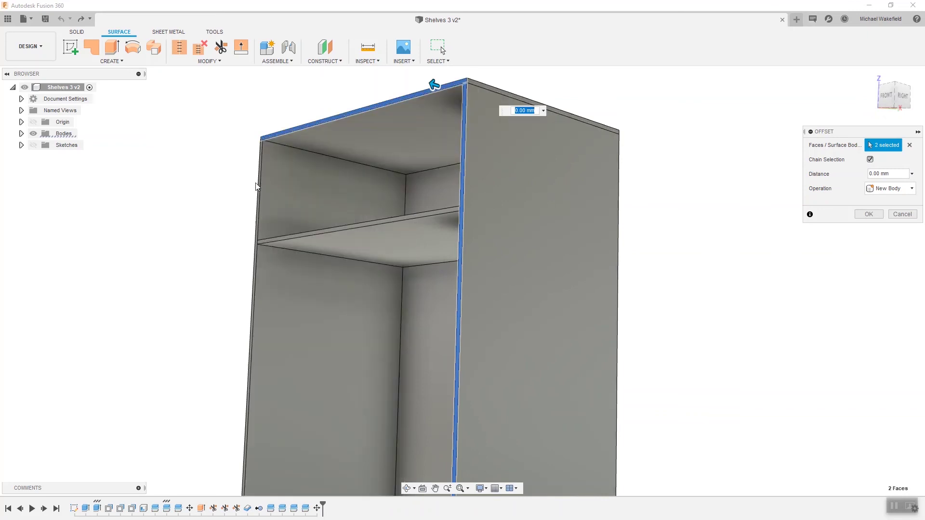
left_click(259, 188)
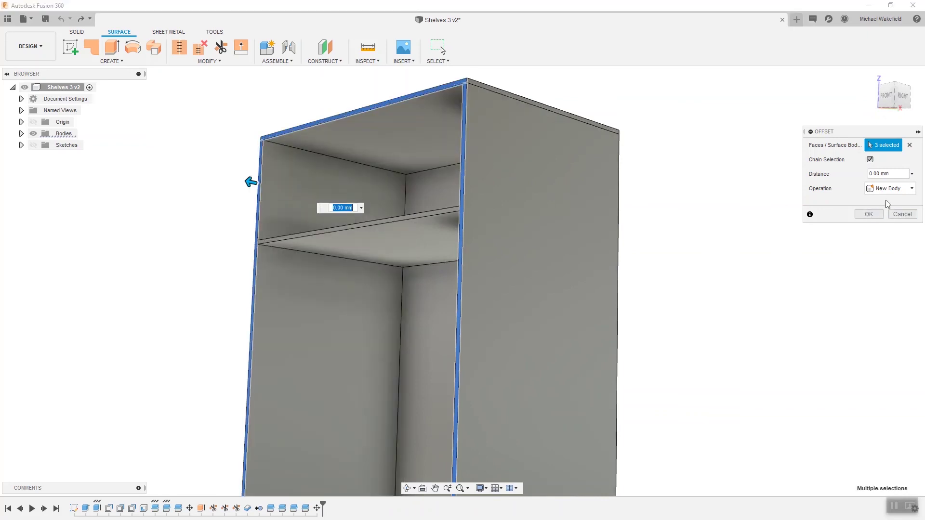
left_click(869, 214)
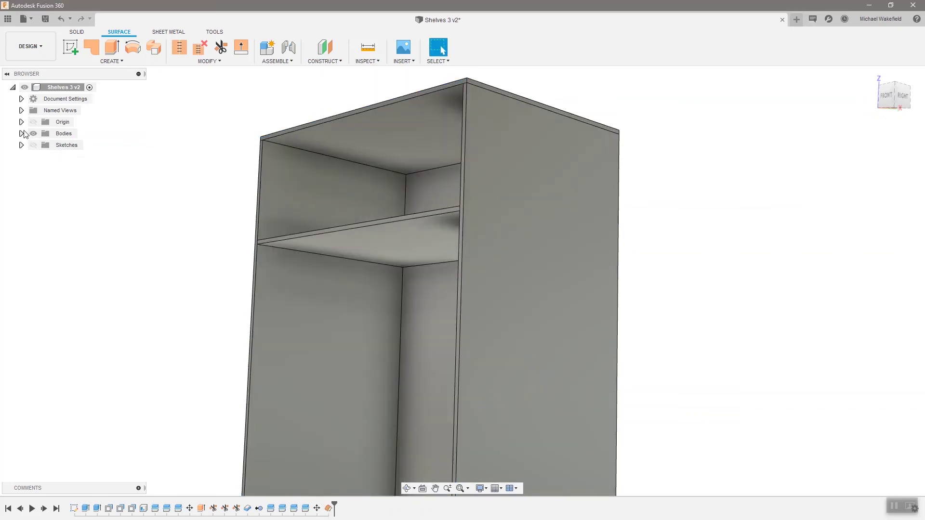
Step: Isolate the offset surface body Body12 so that only it is displayed
left_click(22, 133)
left_click(62, 260)
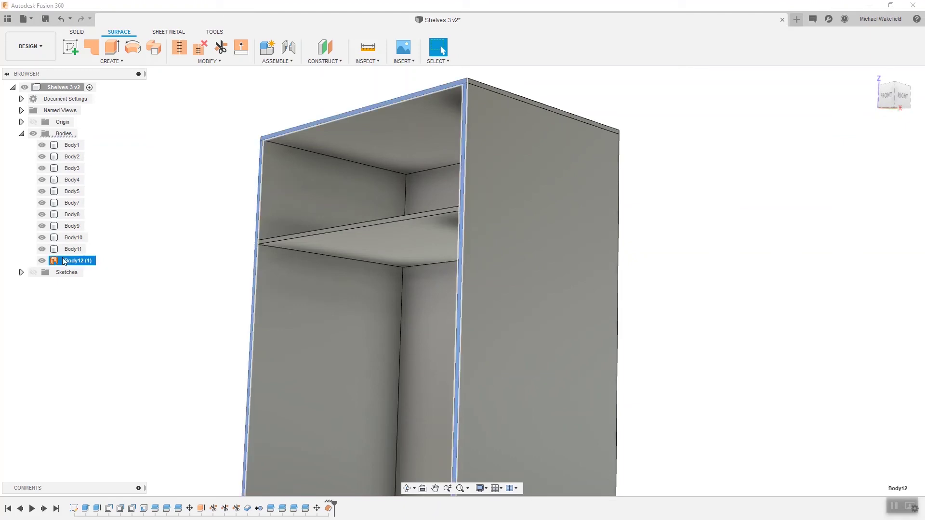
right_click(62, 260)
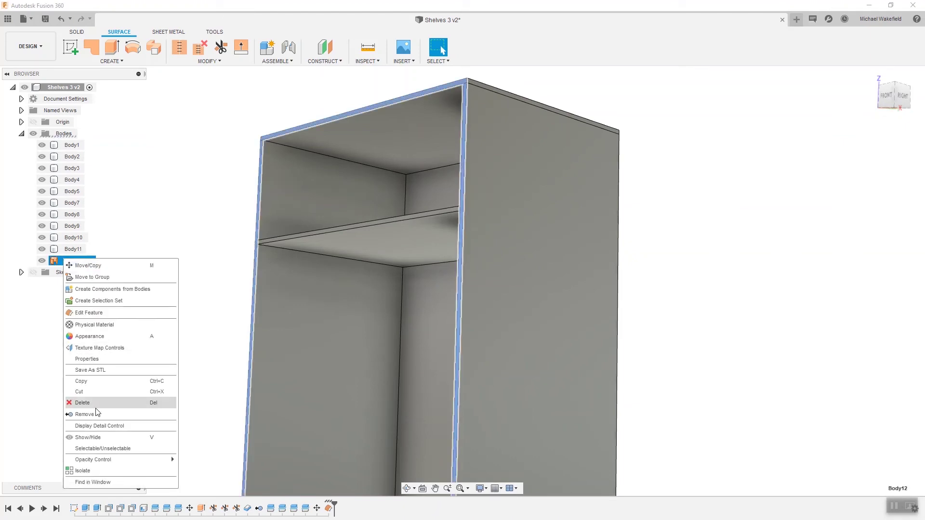
left_click(84, 471)
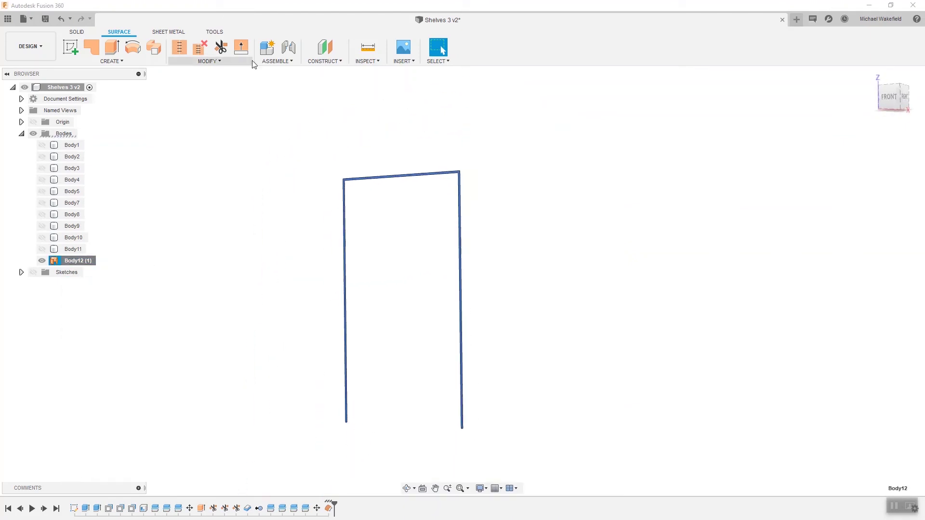
Step: Extend the outer and inner edges of the frame surface by material_thickness*2, using the Natural extend type
left_click(239, 56)
scroll(470, 205, "up", 5)
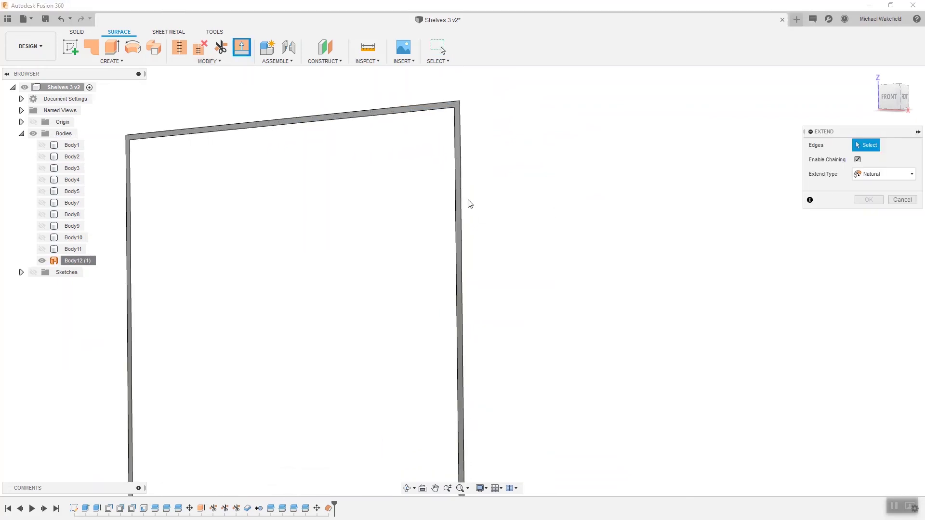
left_click(463, 200)
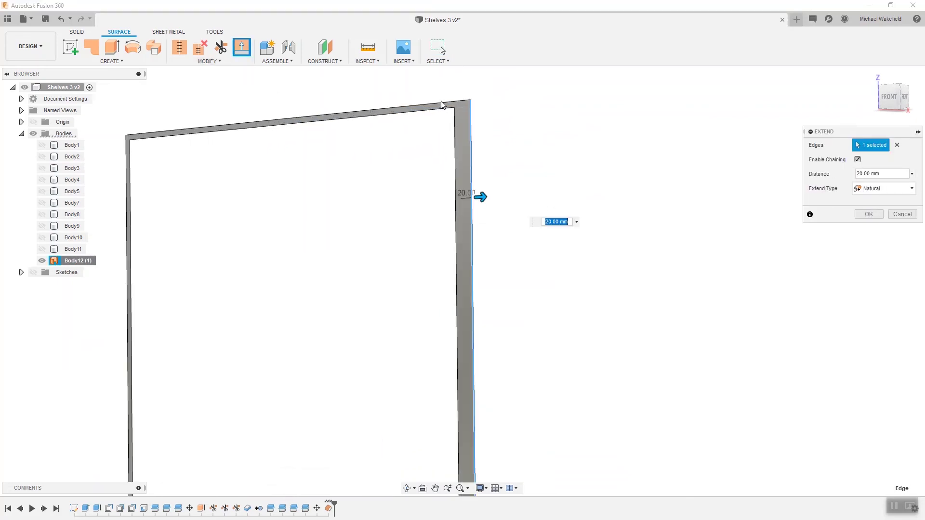
left_click(442, 104)
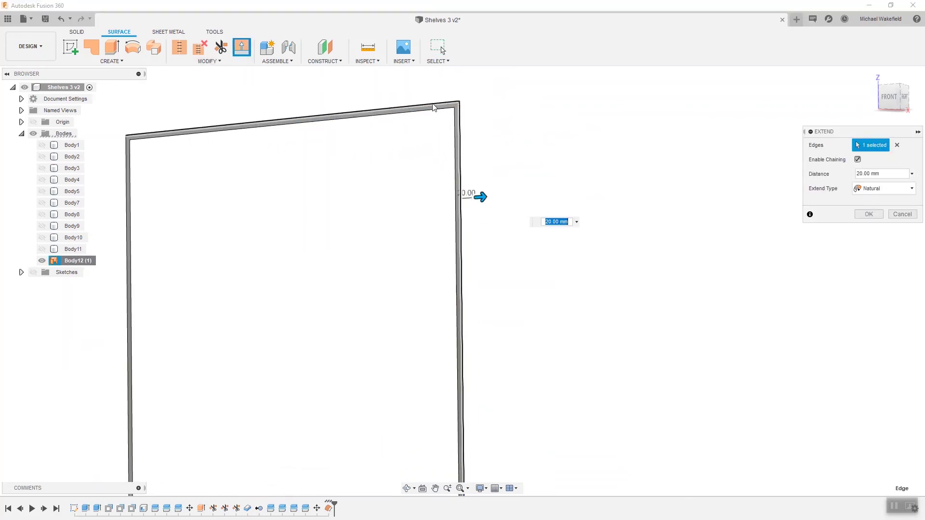
left_click(128, 214)
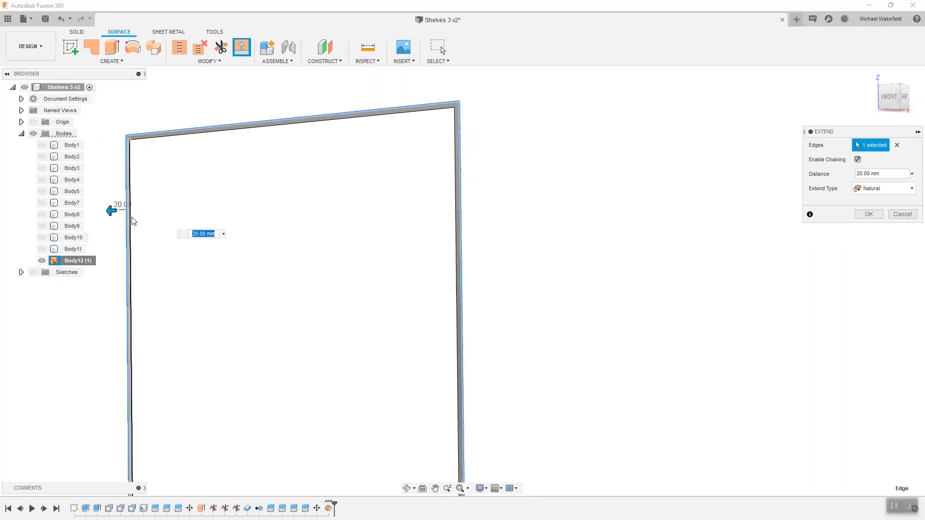
left_click(171, 139)
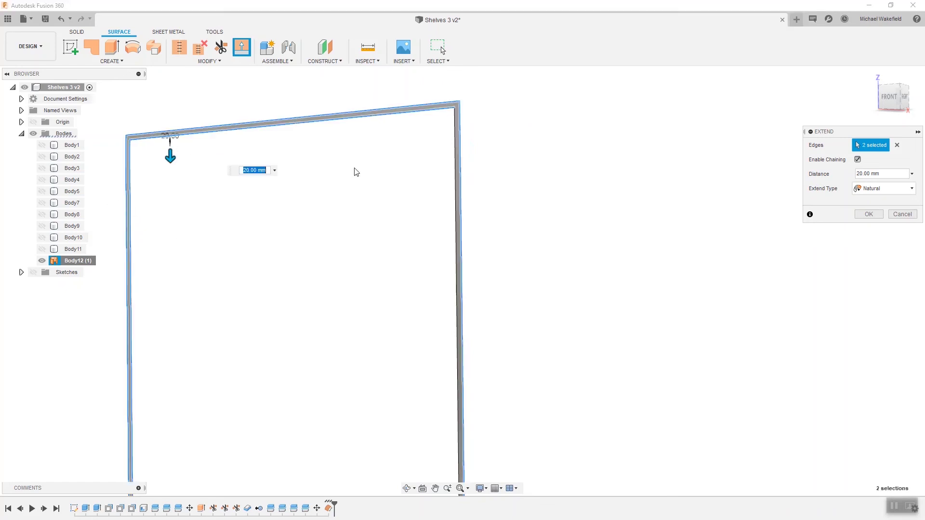
left_click(457, 182)
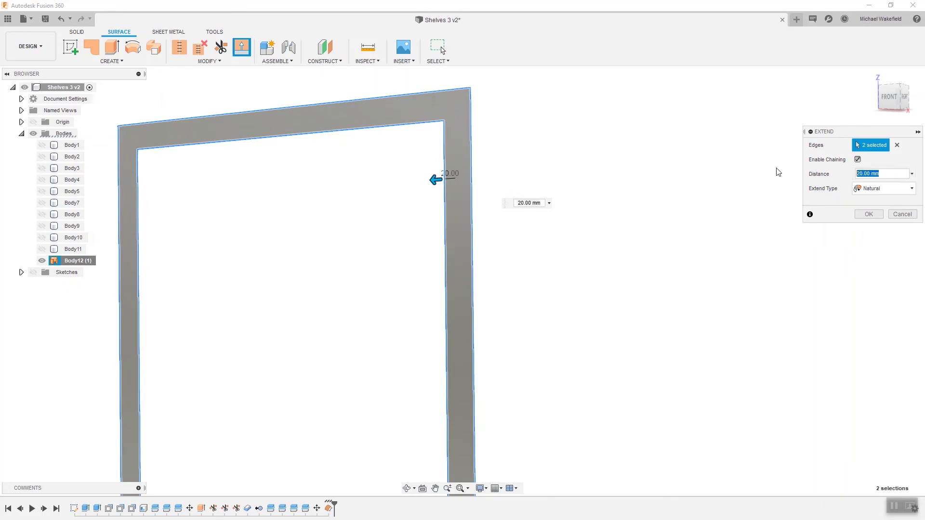
type("mater")
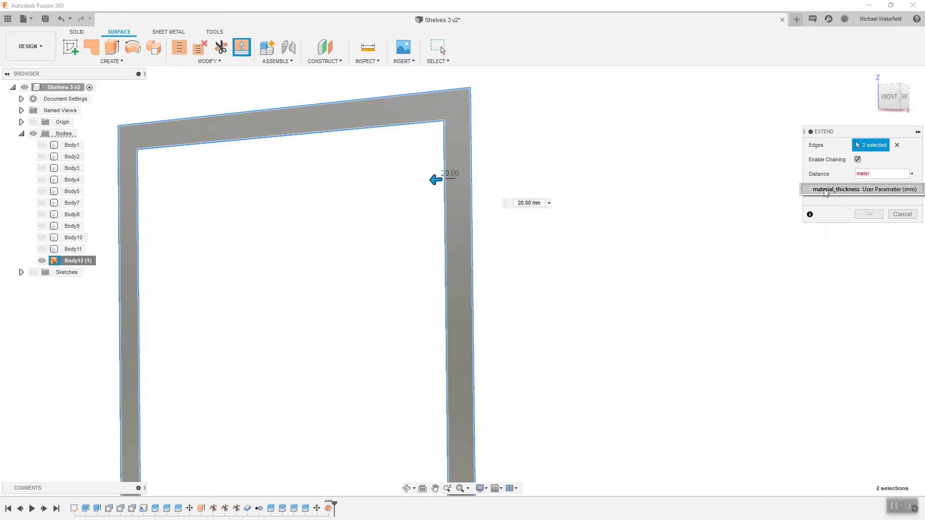
left_click(825, 190)
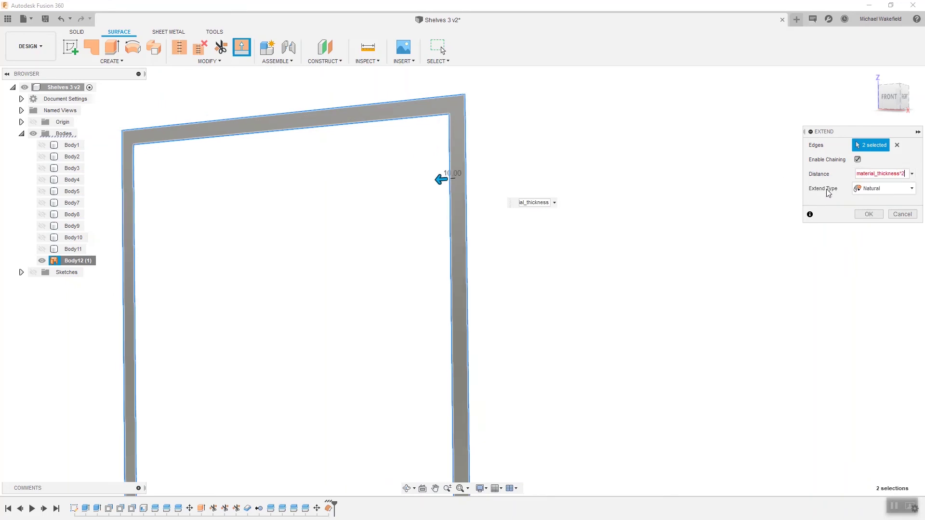
left_click(862, 214)
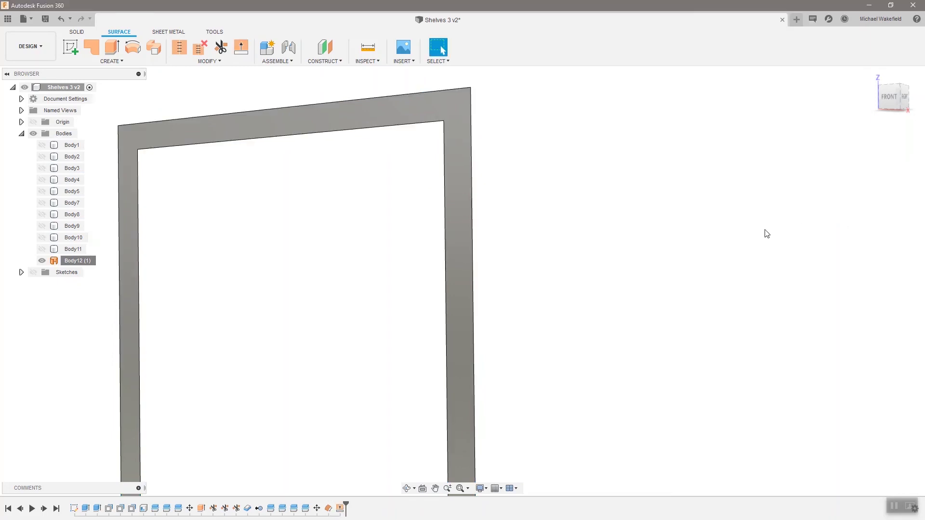
Step: Thicken the extended frame surface by material_thickness on one side as a new body
scroll(706, 232, "down", 3)
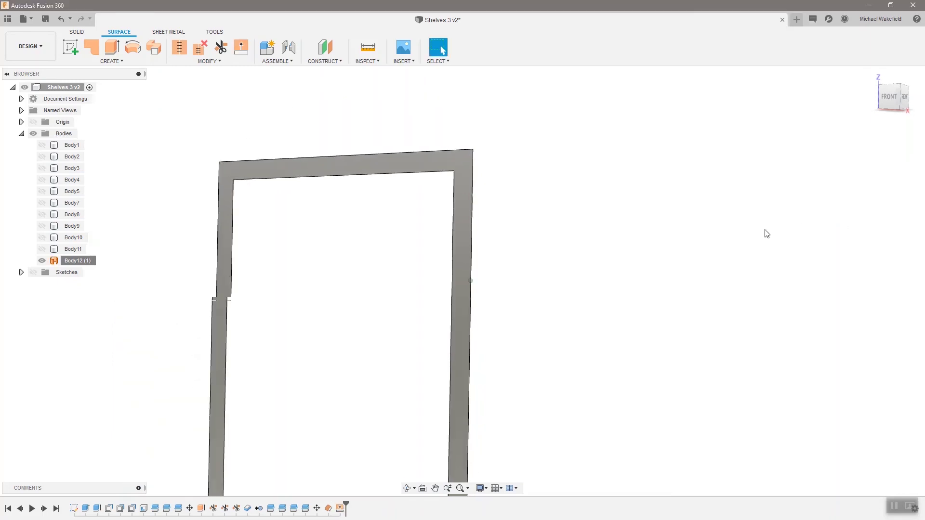
left_click(120, 59)
left_click(92, 201)
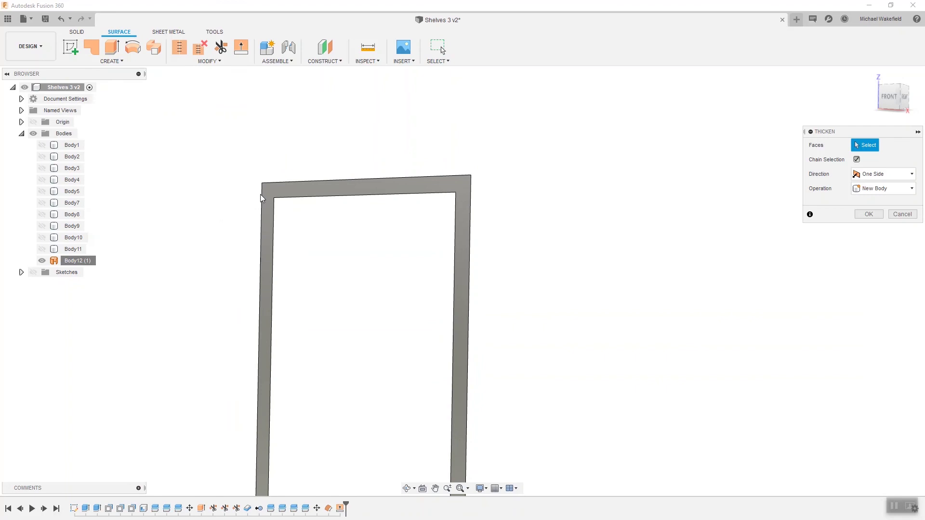
left_click(308, 192)
left_click_drag(889, 174, 743, 168)
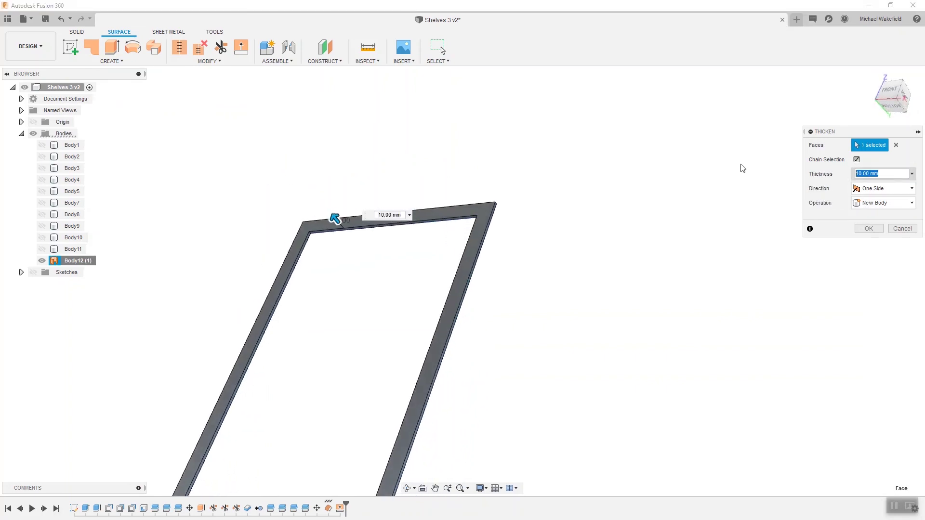
type("mater")
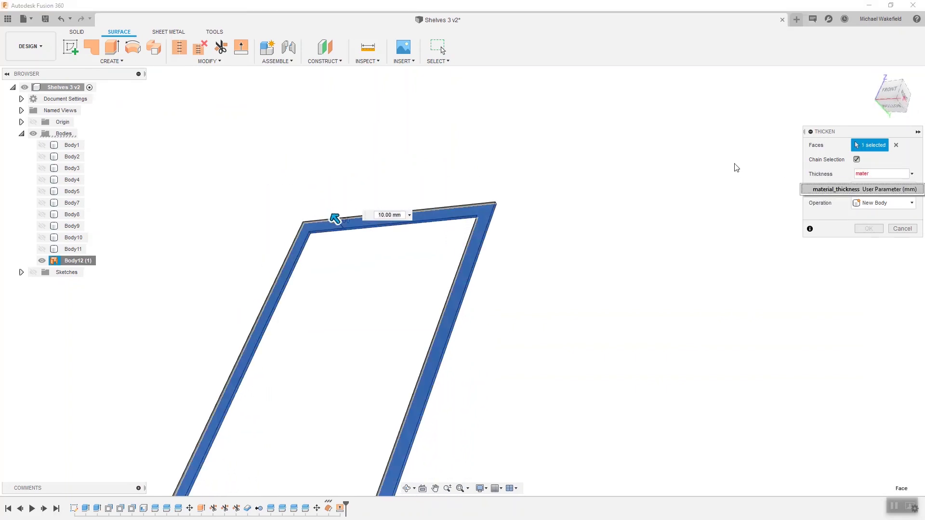
left_click(829, 189)
left_click(867, 229)
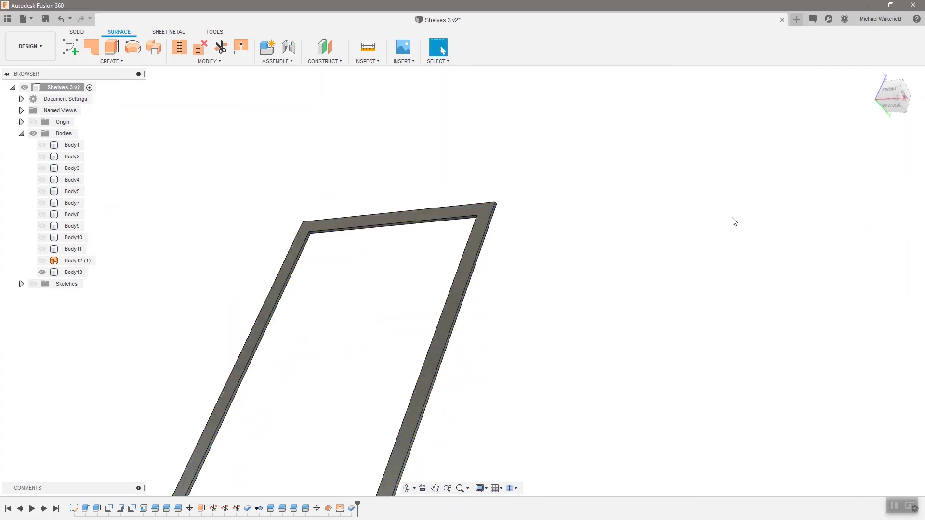
Step: Remove the leftover surface body Body12 from which the solid front frame was thickened
scroll(116, 271, "down", 5)
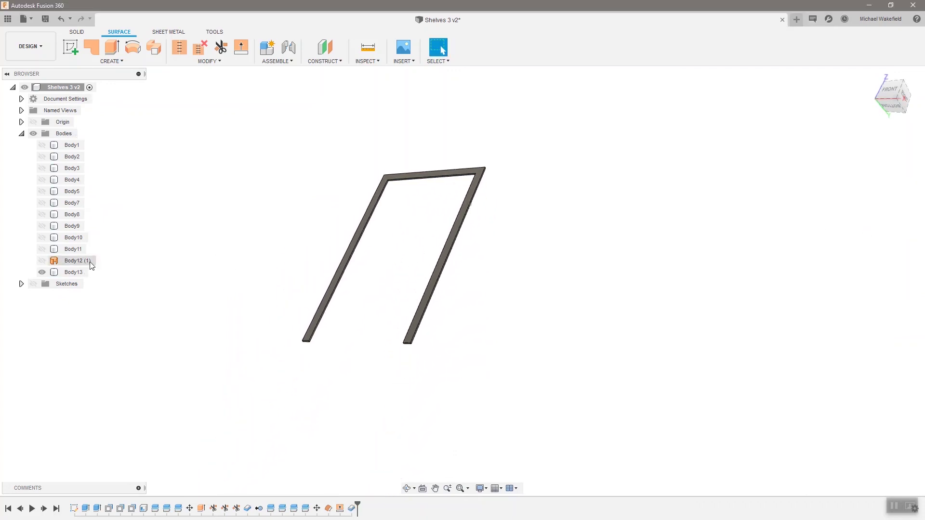
right_click(88, 264)
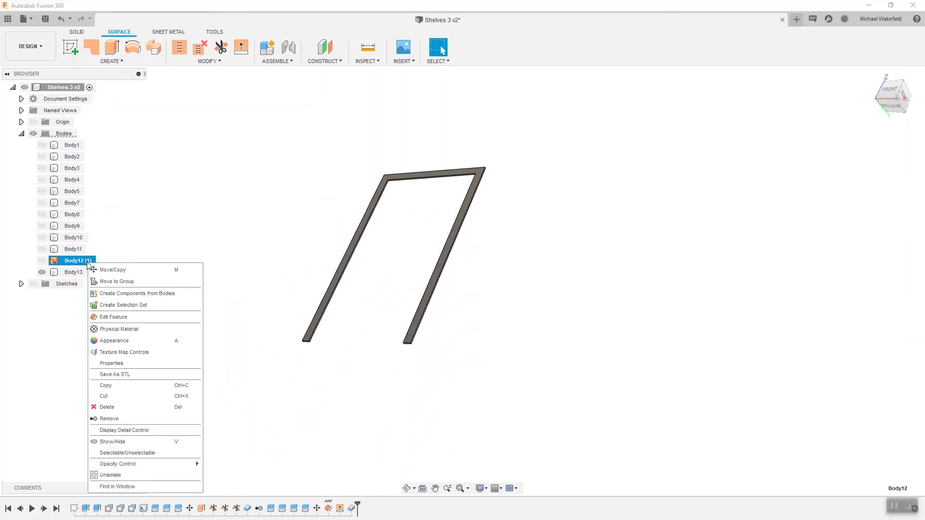
left_click(116, 421)
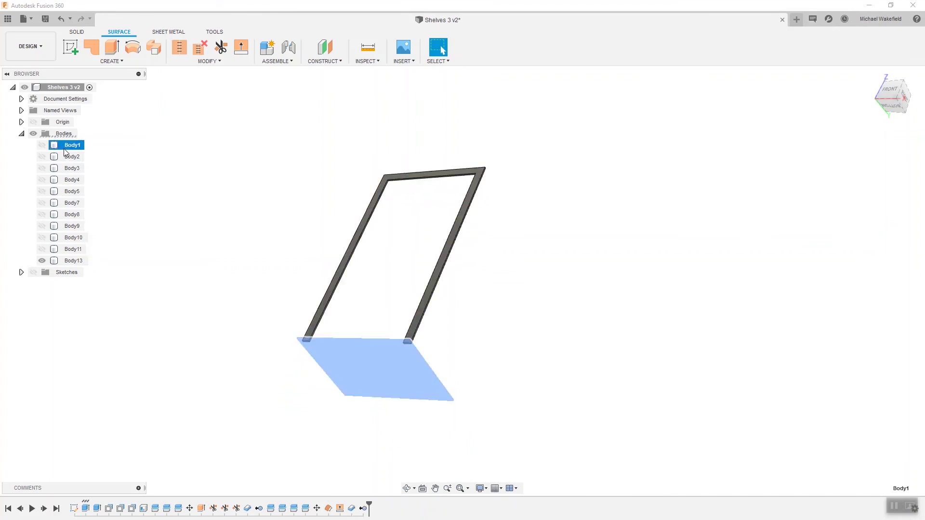
Step: Show all the hidden panel bodies again together with the front frame, Body13
left_click(69, 260, "shift")
right_click(69, 263)
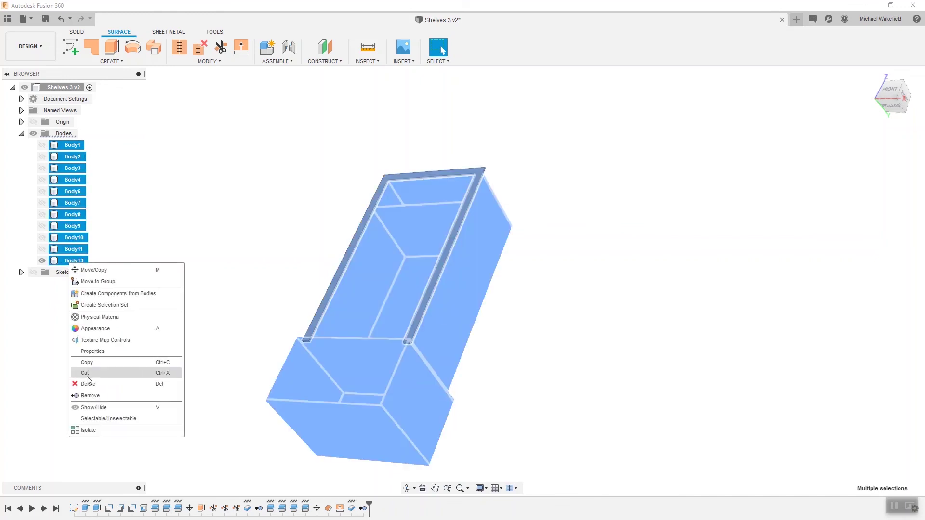
left_click(91, 409)
left_click(205, 248)
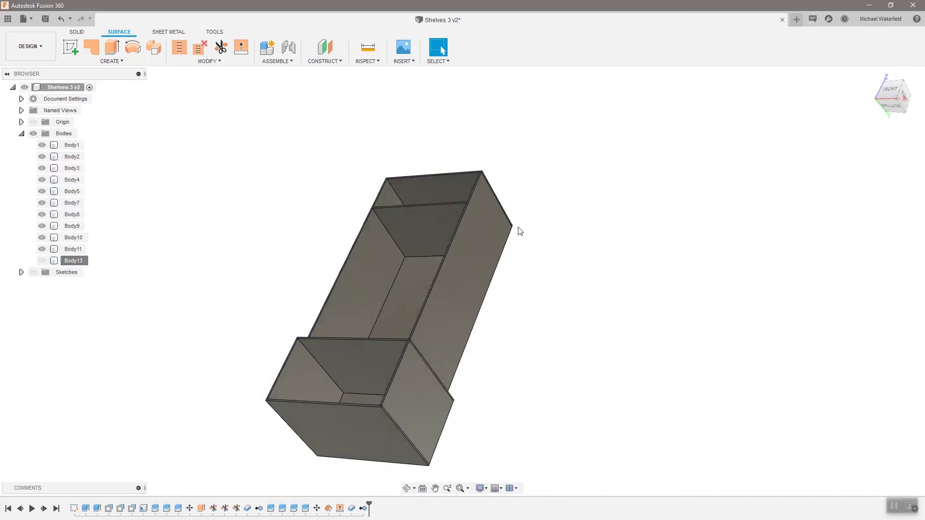
left_click(41, 261)
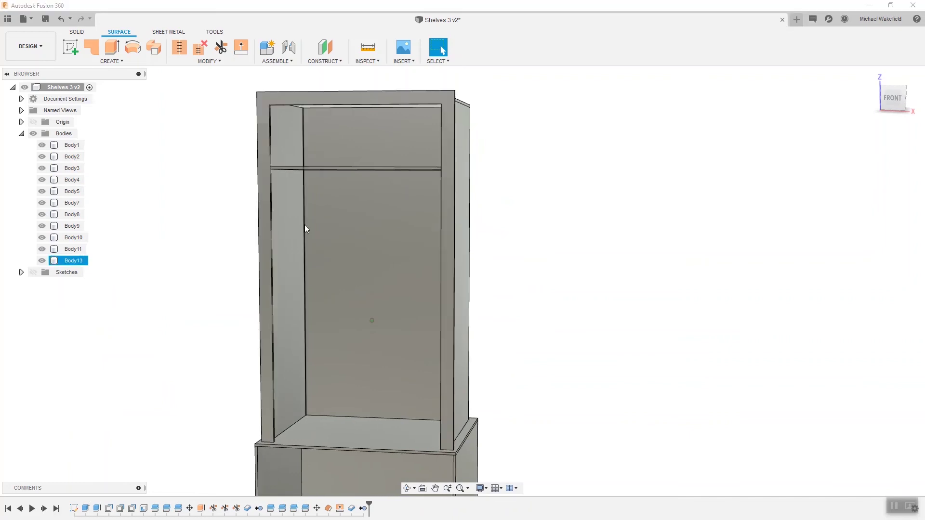
middle_click_drag(304, 225, 240, 238, "shift")
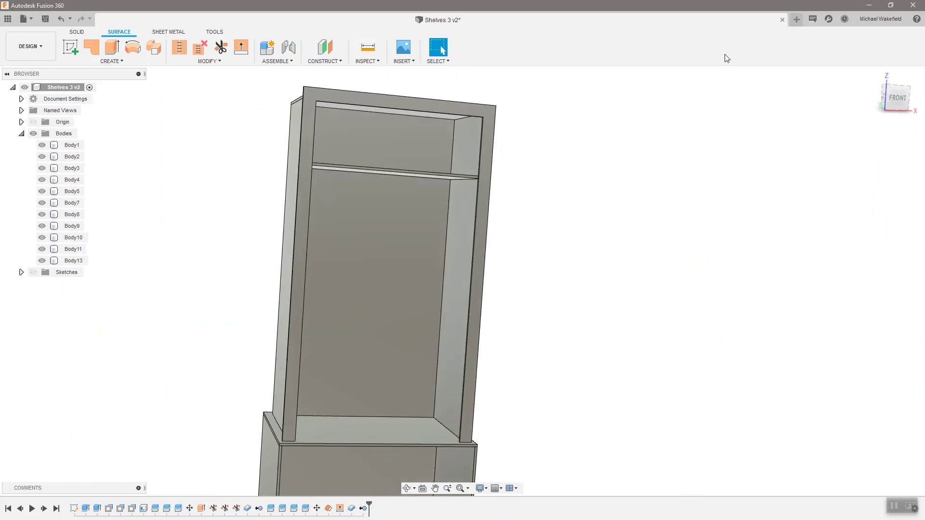
left_click(873, 75)
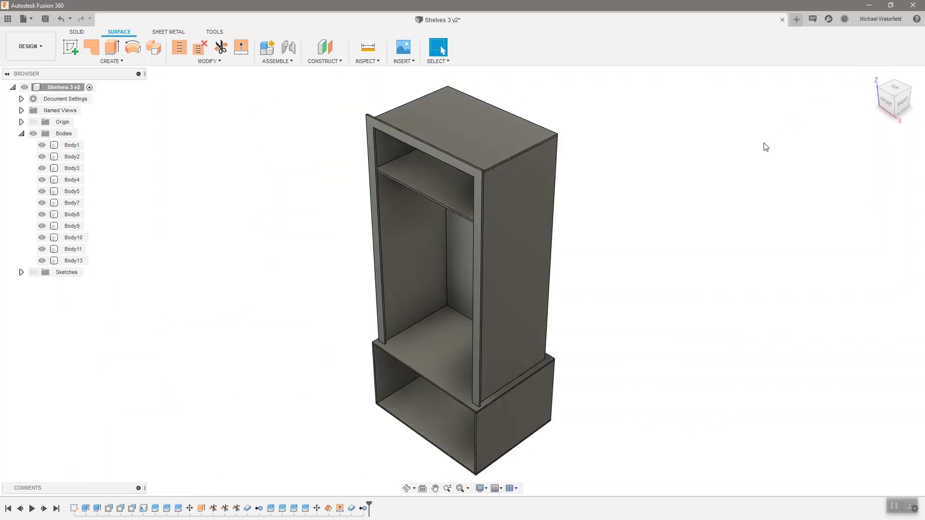